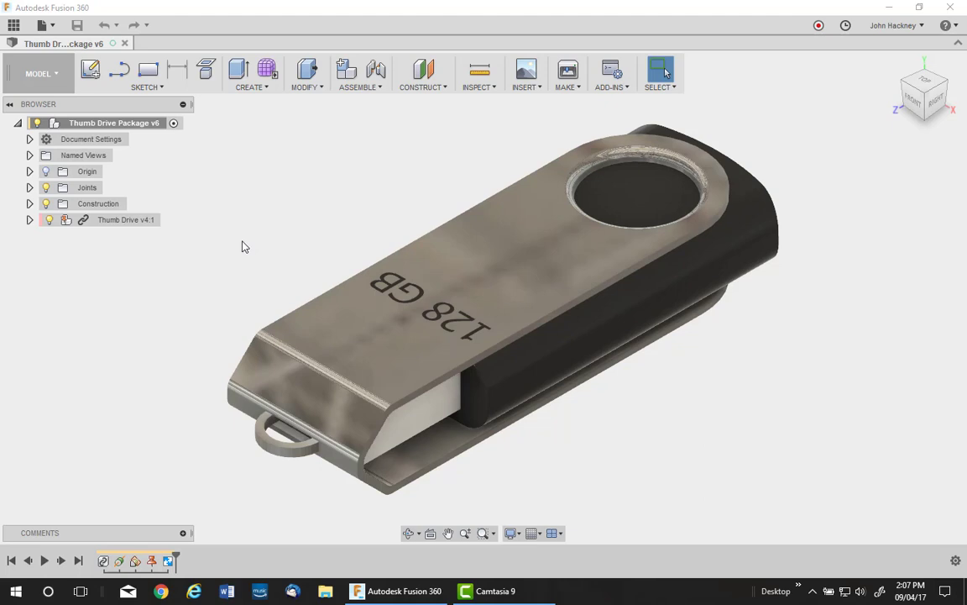
- Start a new sketch on the Design Plane from the Construction folder
click(30, 204)
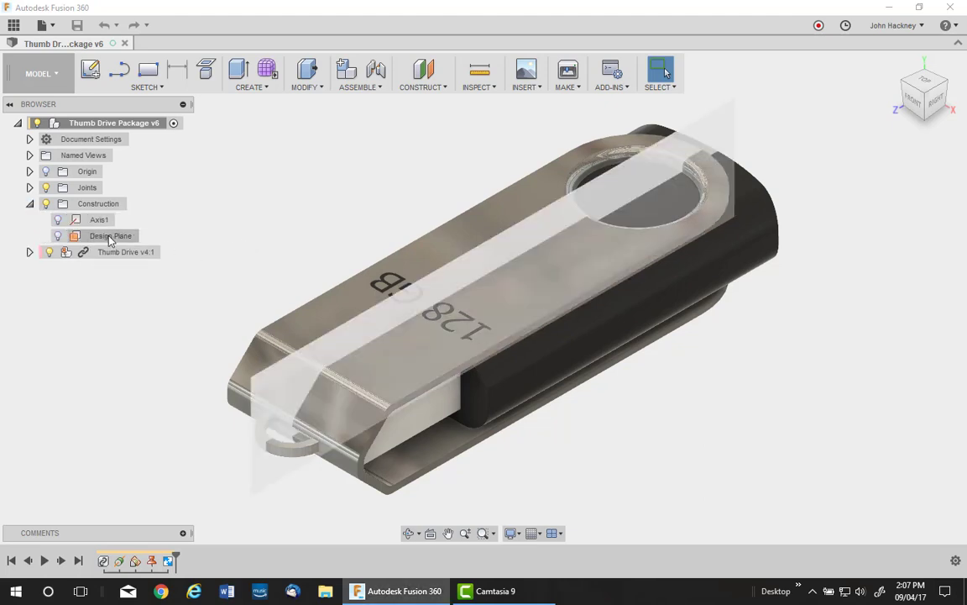
right_click(110, 239)
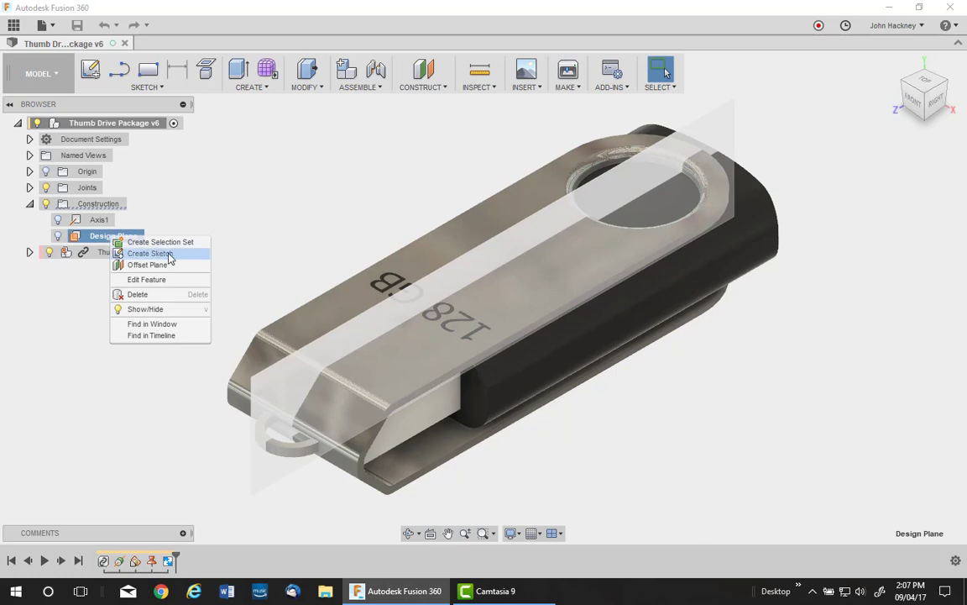
click(168, 252)
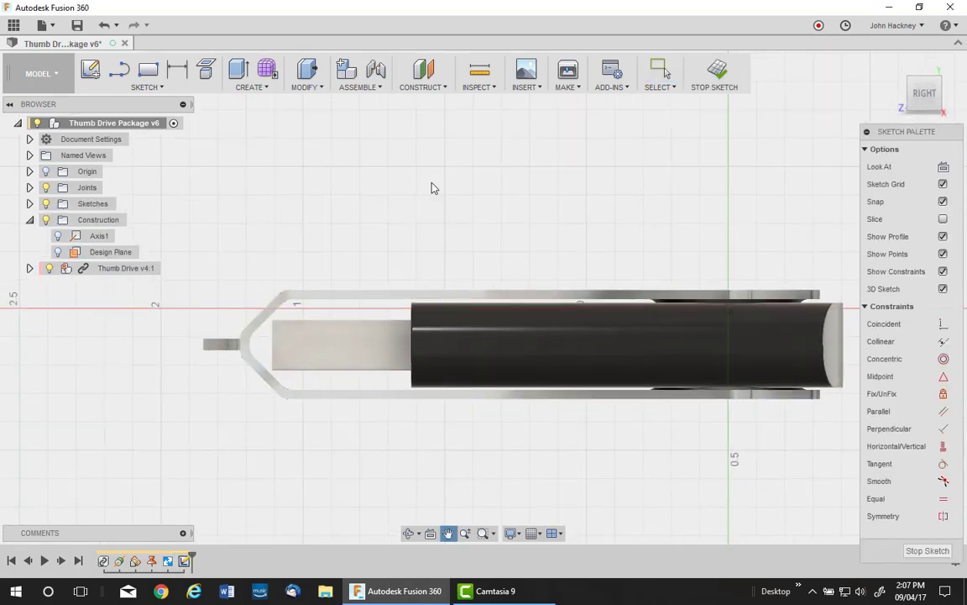
- Project the small left tab edge and the black cylinder's right end edge into the sketch
click(195, 76)
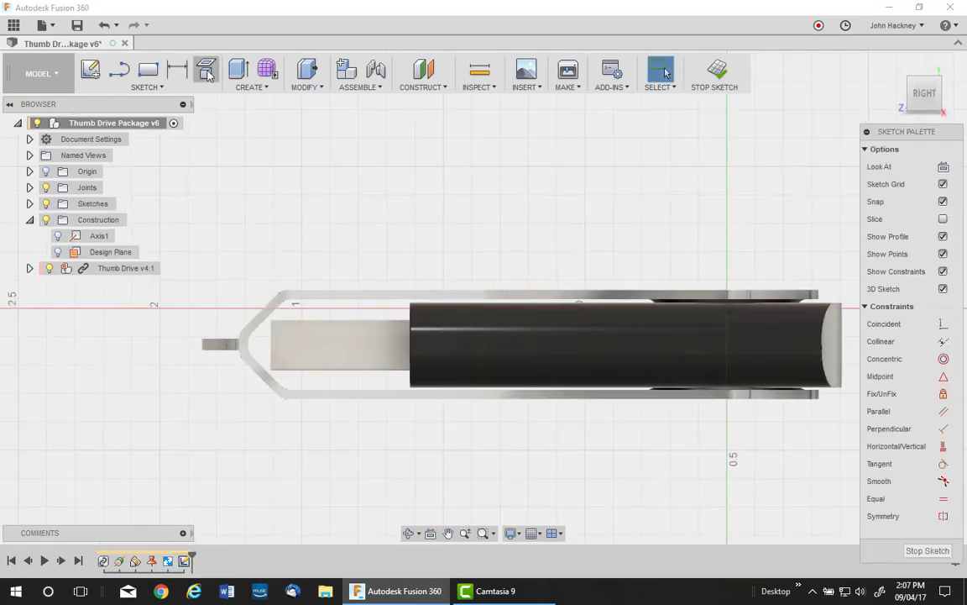
click(212, 349)
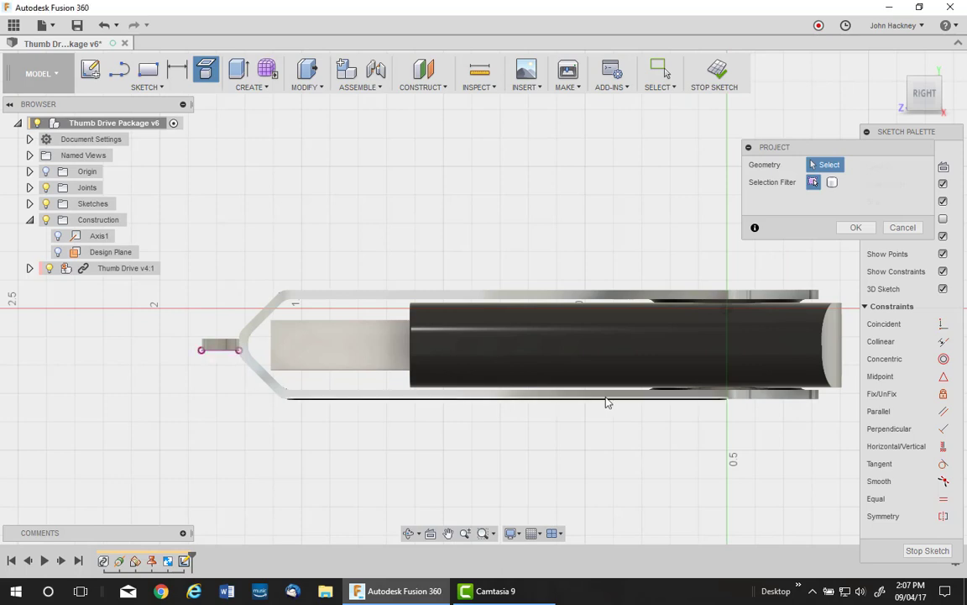
click(837, 346)
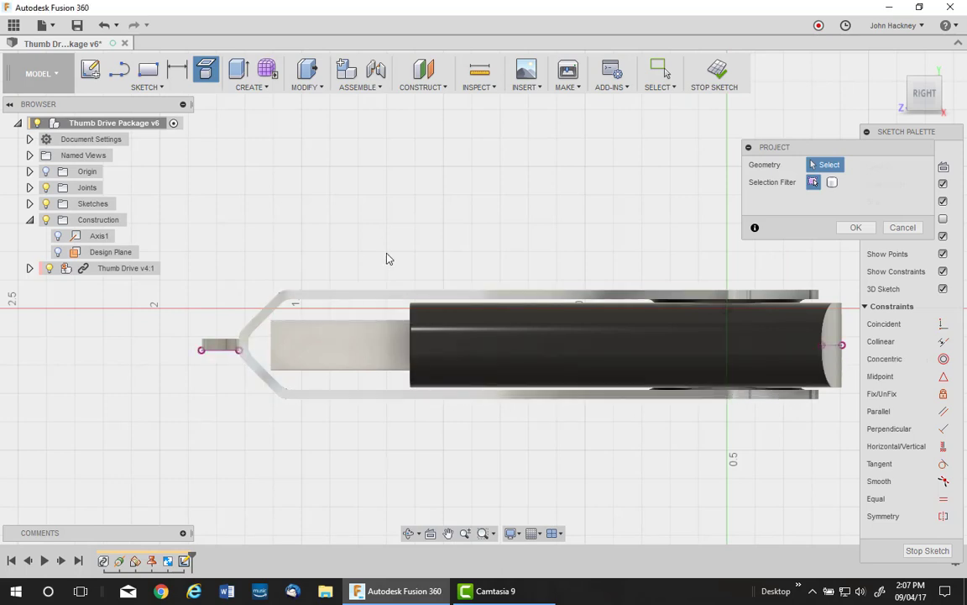
- Draw a 2-point rectangle enclosing the whole thumb drive side profile
middle_drag(385, 254, 339, 268)
click(148, 71)
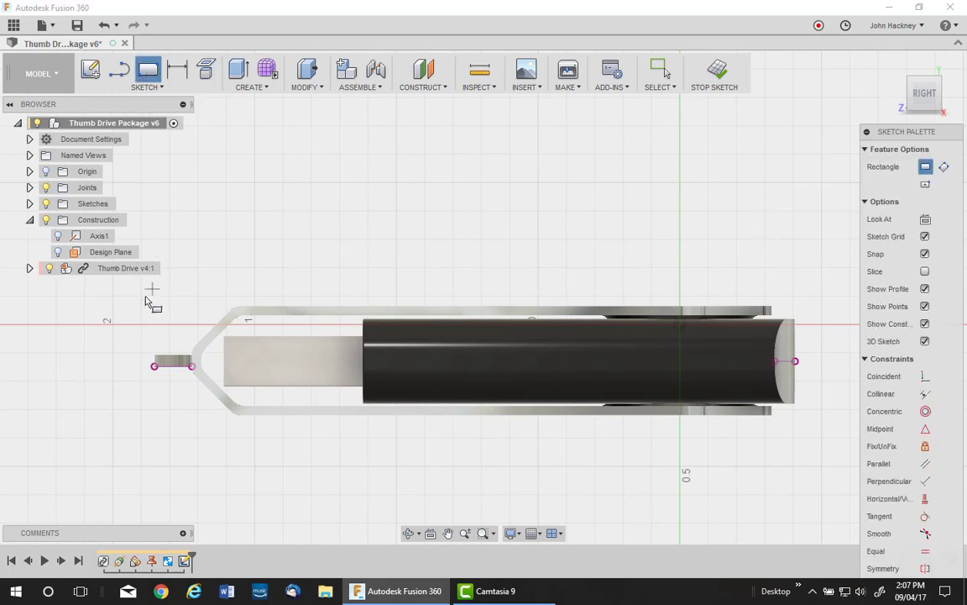
click(138, 284)
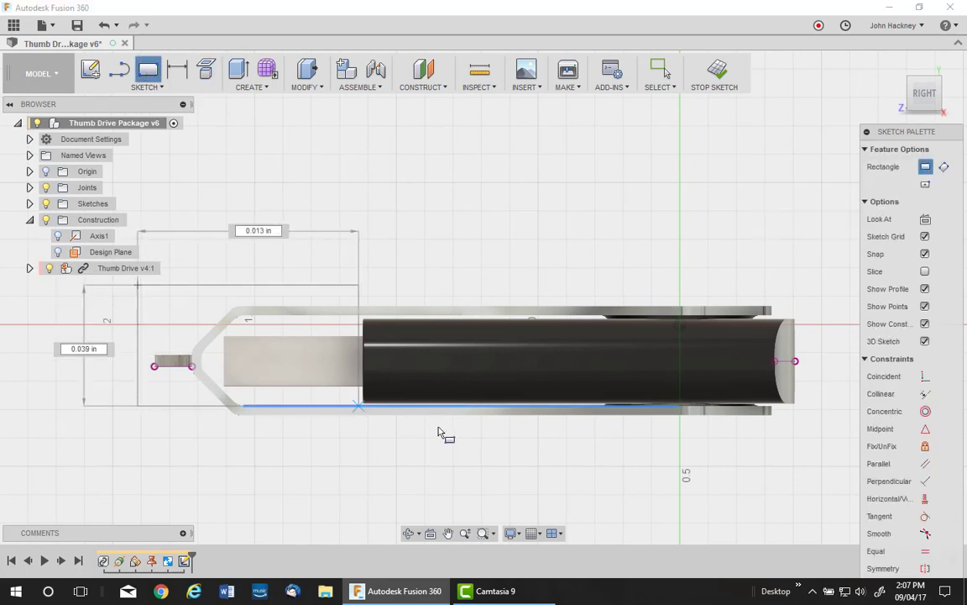
click(822, 447)
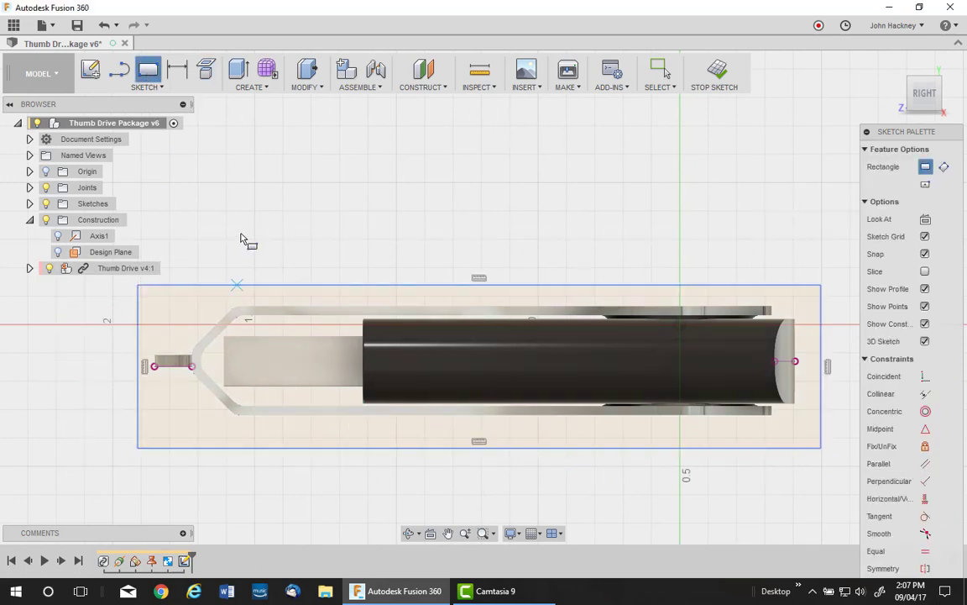
- Dimension the rectangle's left end 0.063 past the projected tab edge
click(178, 70)
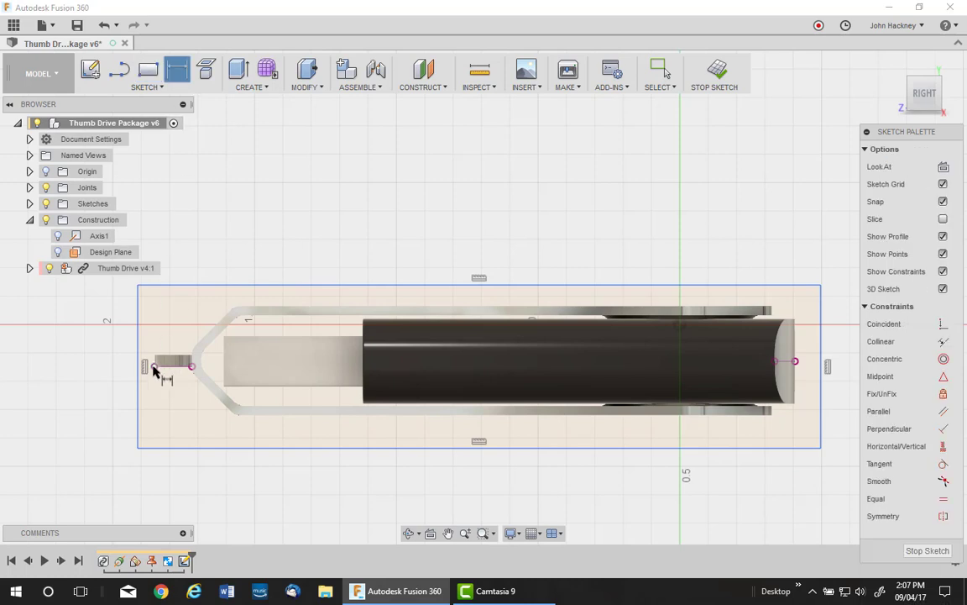
click(153, 367)
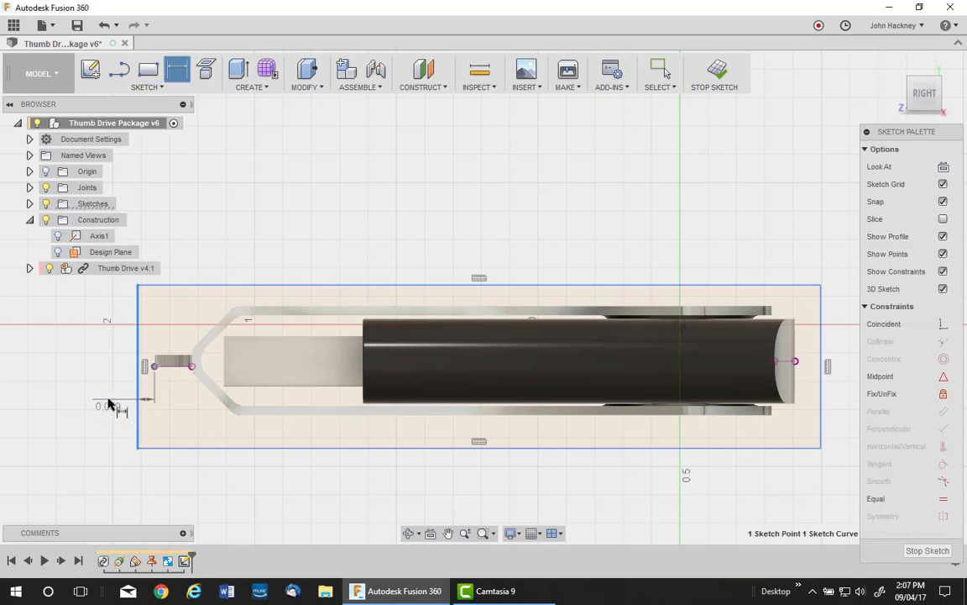
click(115, 398)
key(BackSpace)
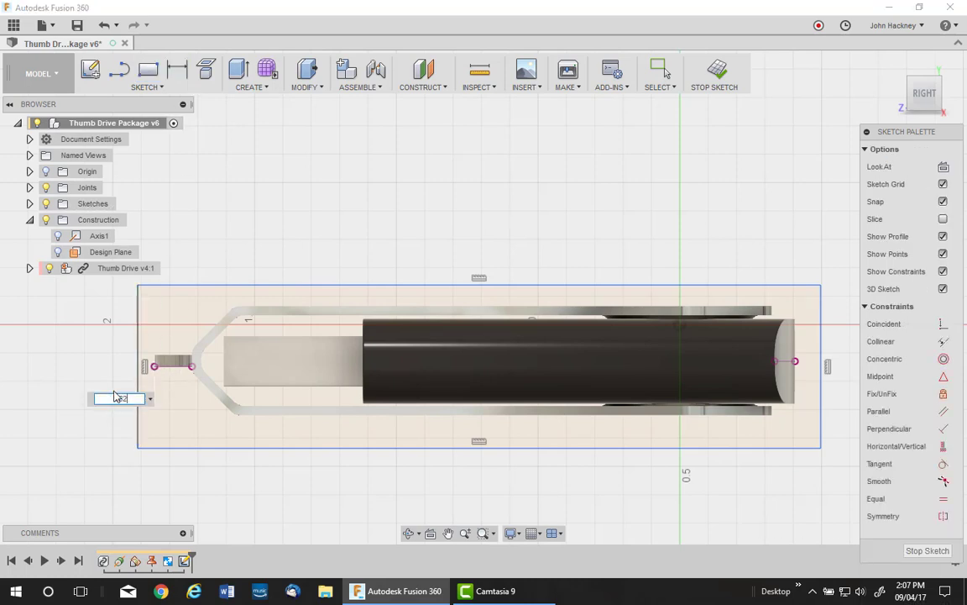
text(.063)
key(Return)
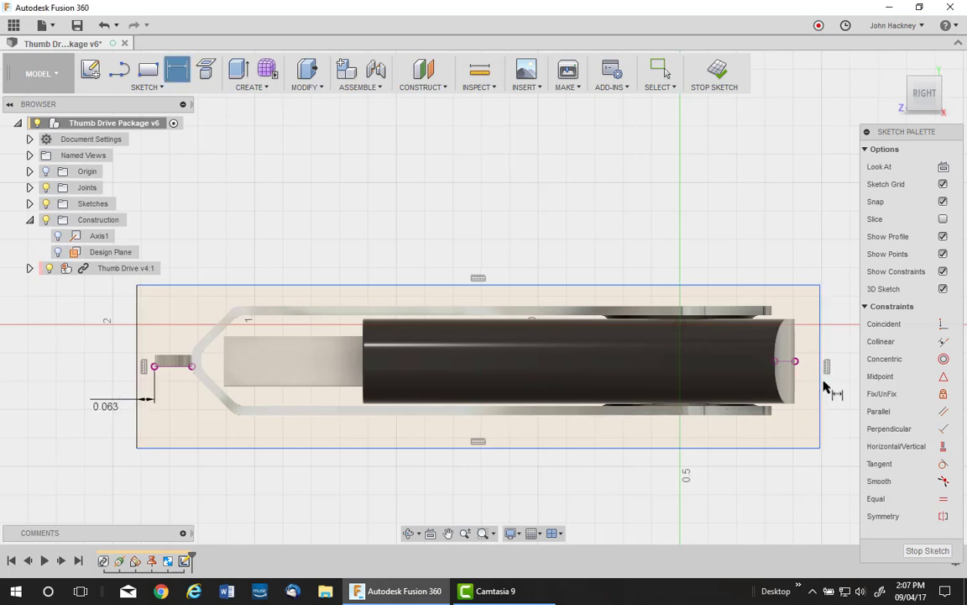
key(Escape)
- Dimension the right end offset, linked to the 0.063 left offset (d2)
click(795, 361)
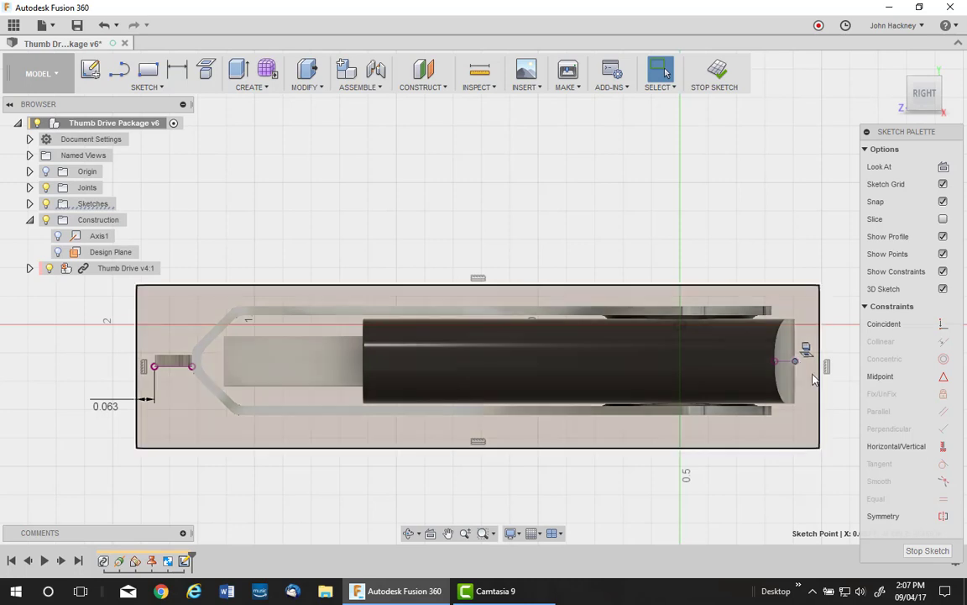
key(d)
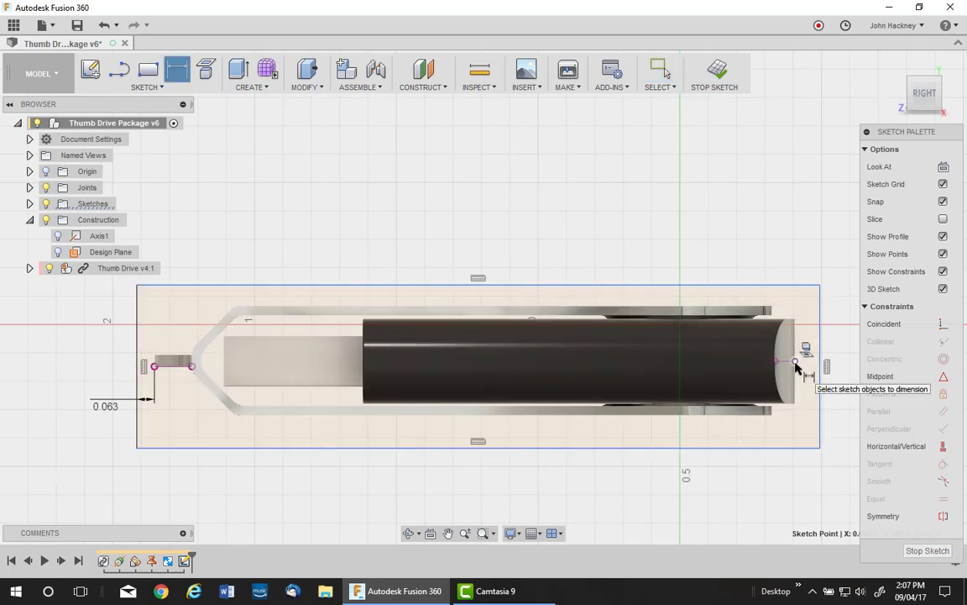
key(Escape)
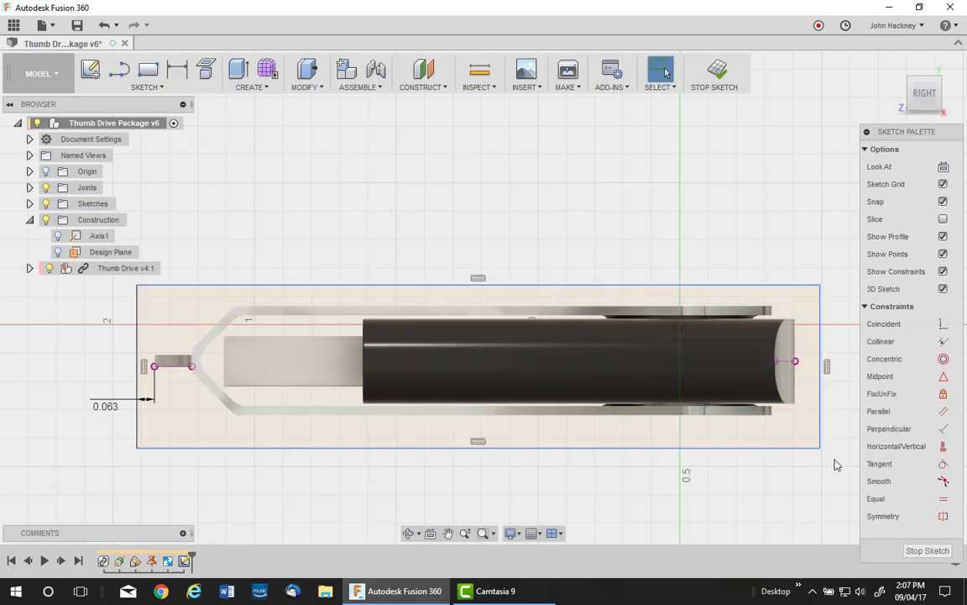
key(d)
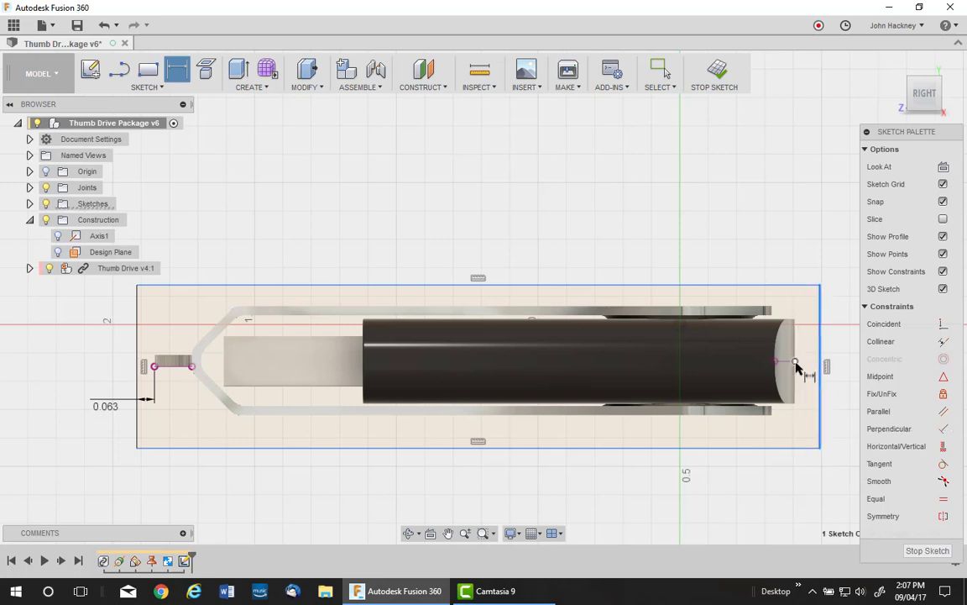
click(796, 366)
click(844, 473)
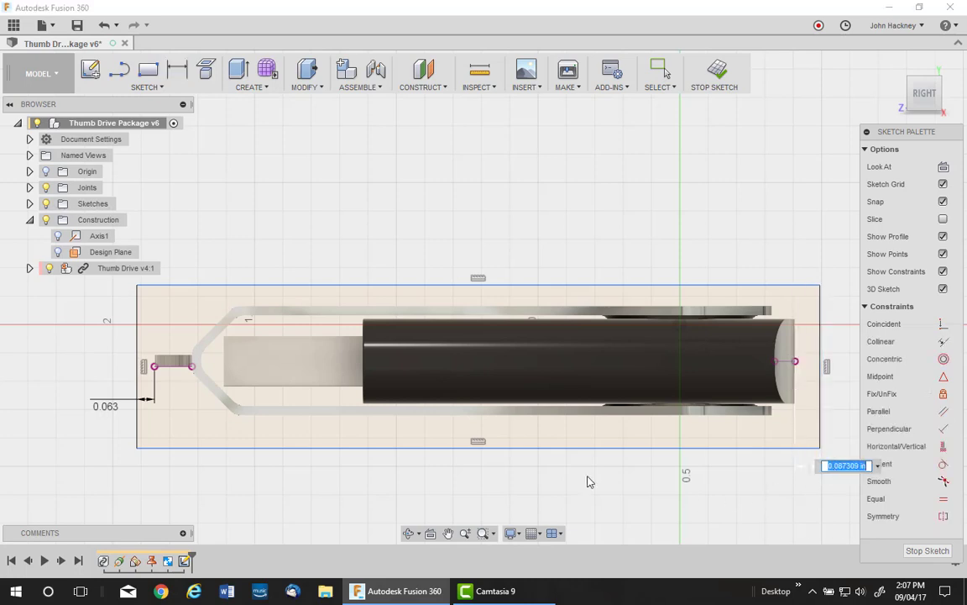
click(116, 407)
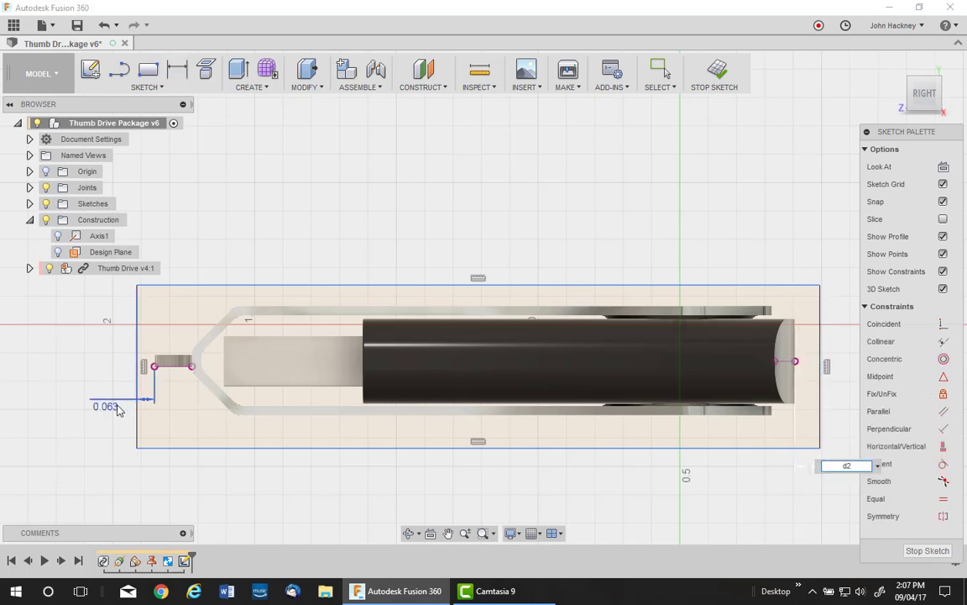
key(Return)
- Set the gap below the drive's bottom line to 1/64 (0.016)
click(369, 414)
click(357, 448)
click(350, 476)
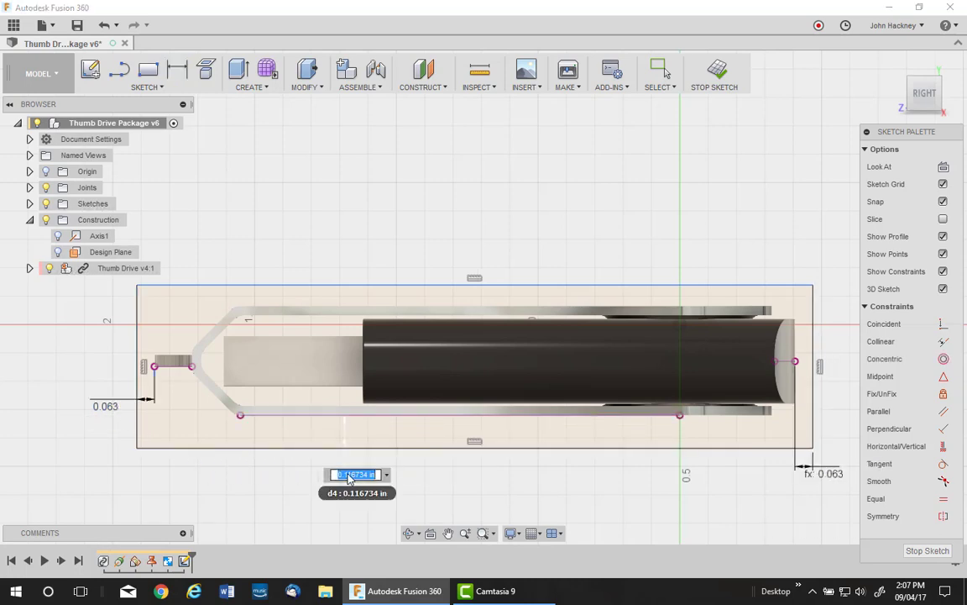
text(1/64)
key(Return)
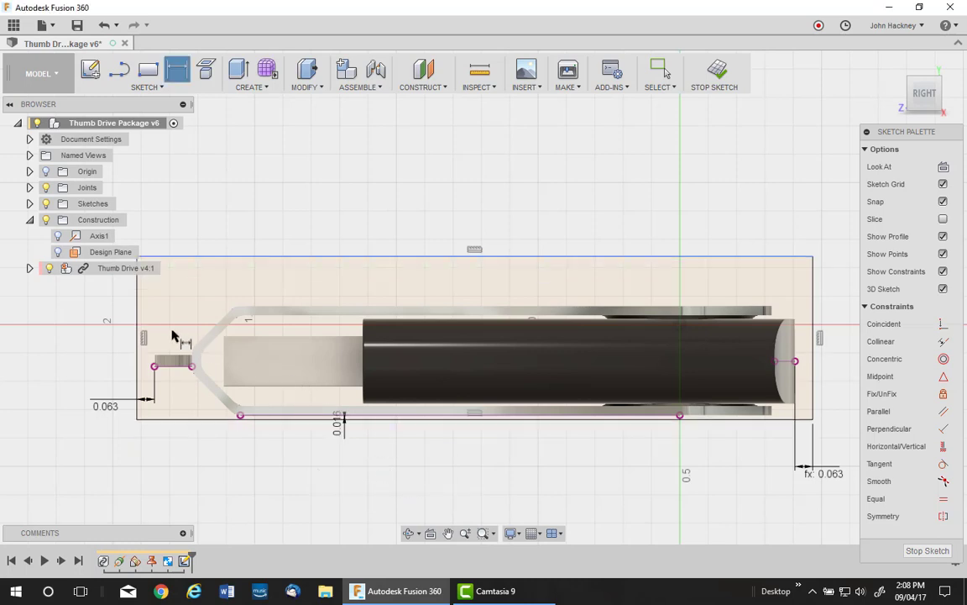
- Dimension the rectangle height to 7/16 (0.438) and finish the sketch
click(140, 320)
click(102, 337)
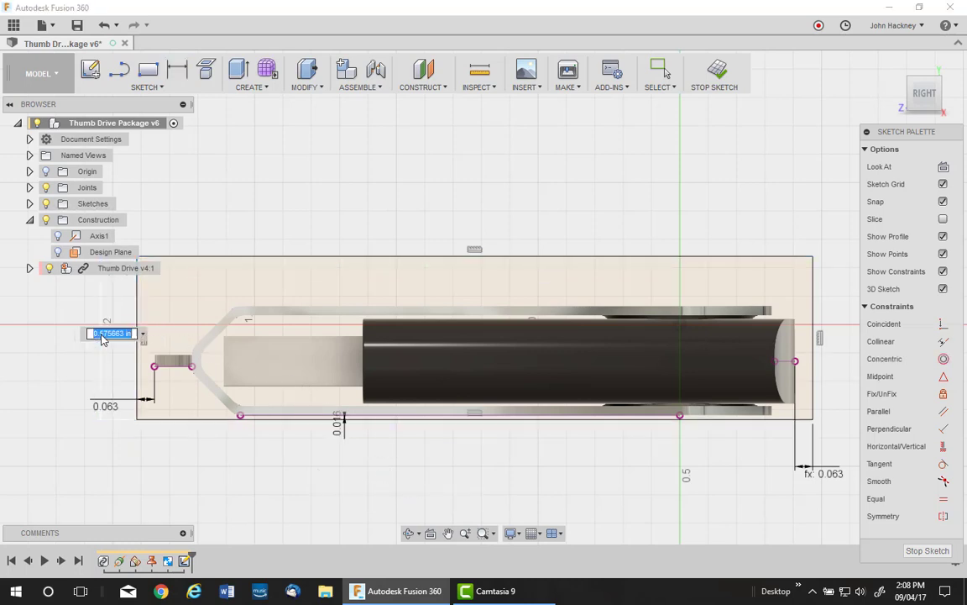
text(7/16)
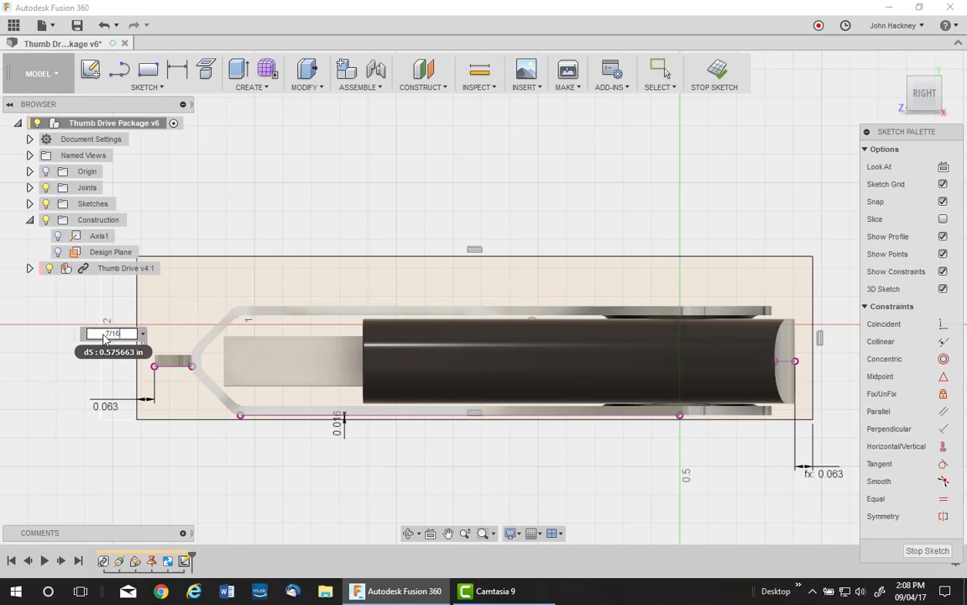
key(Return)
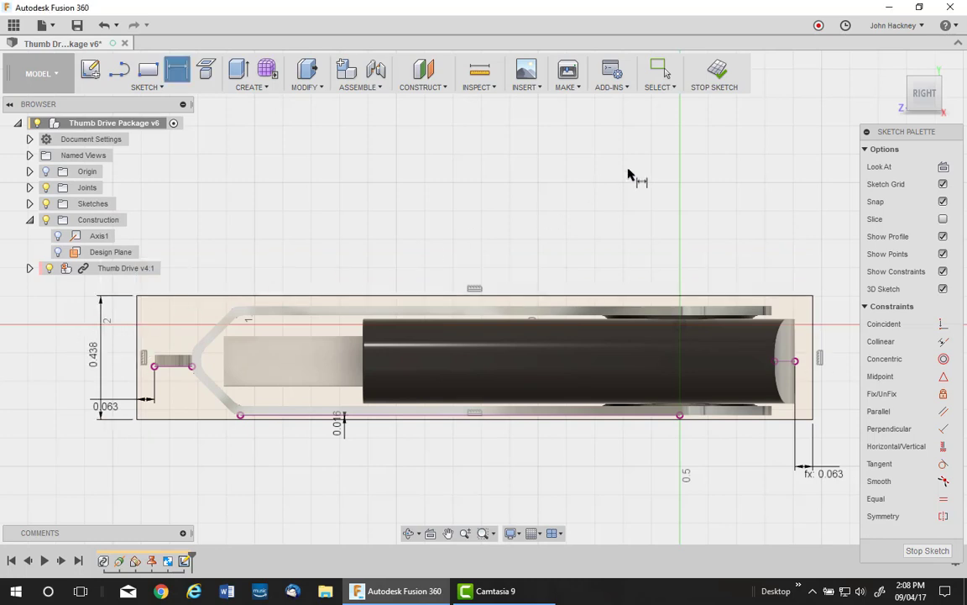
click(712, 84)
- Switch to the Patch surface-modelling workspace
middle_drag(447, 168, 392, 197)
click(40, 72)
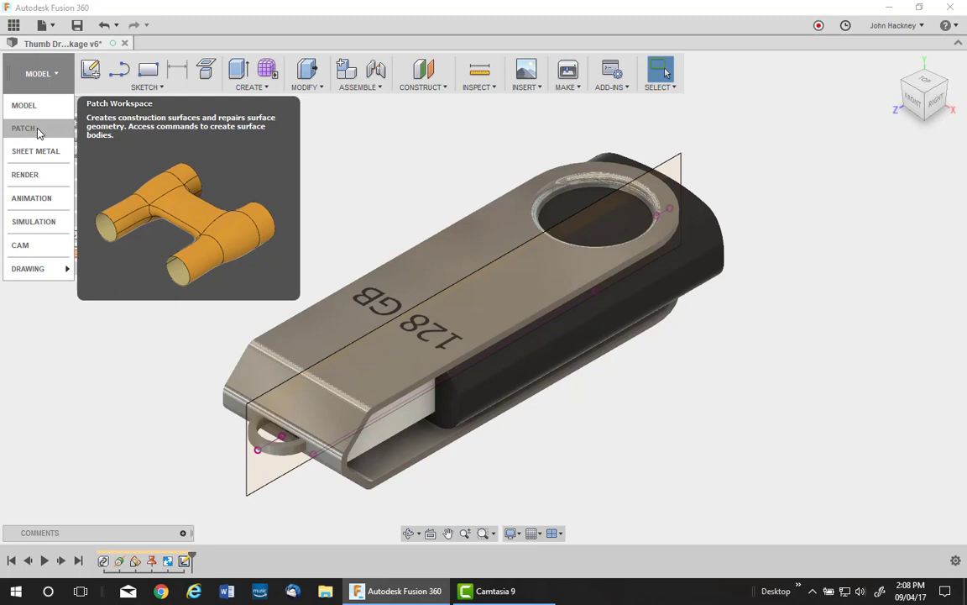
click(25, 129)
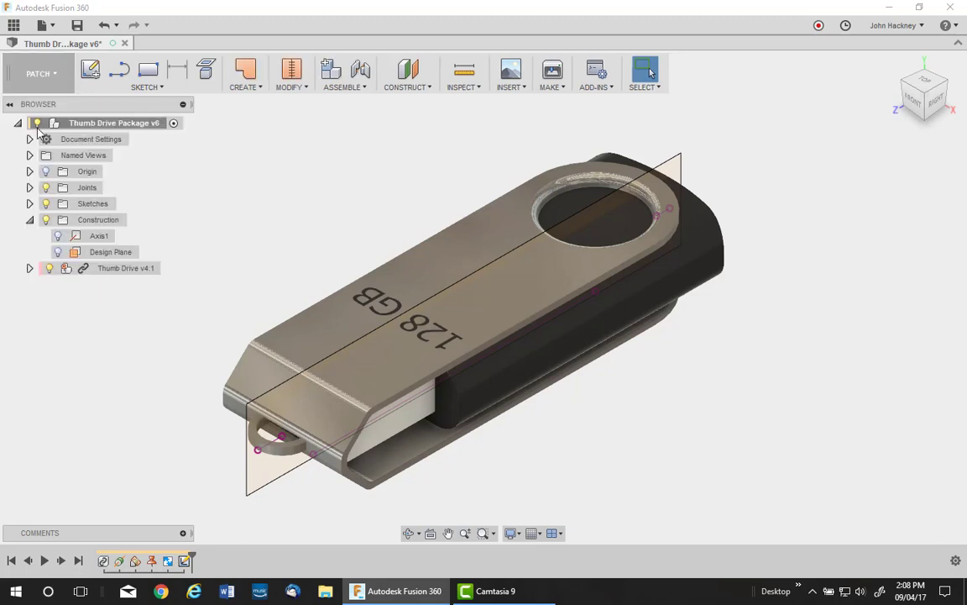
- Surface-extrude the rectangle profile symmetrically by 7/8 in around the drive
click(243, 92)
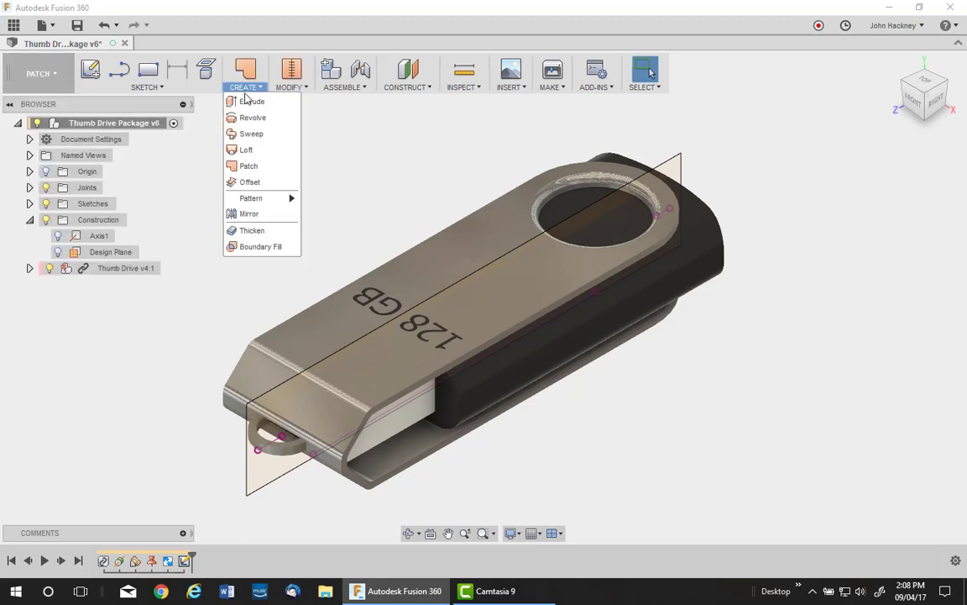
click(248, 102)
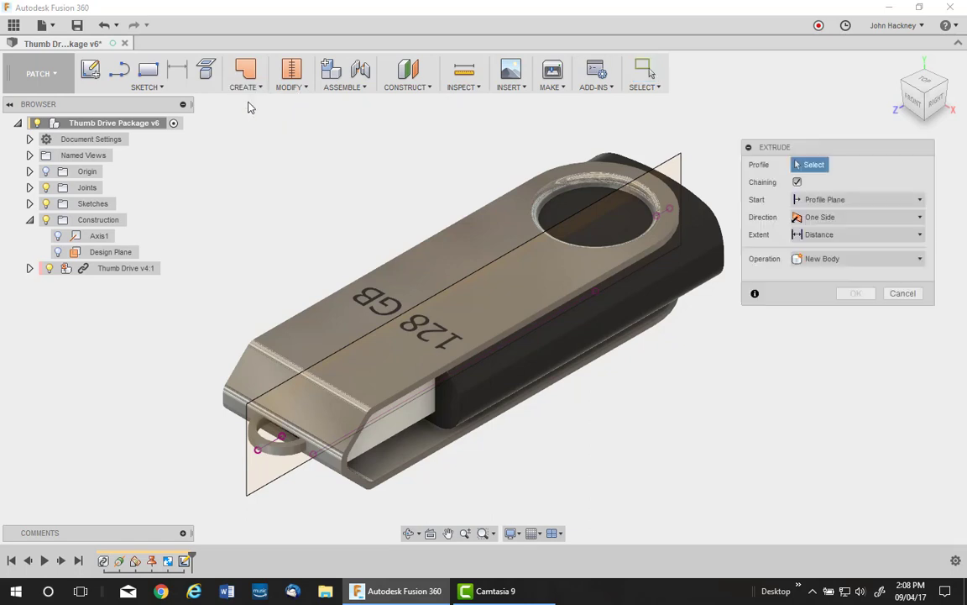
click(487, 262)
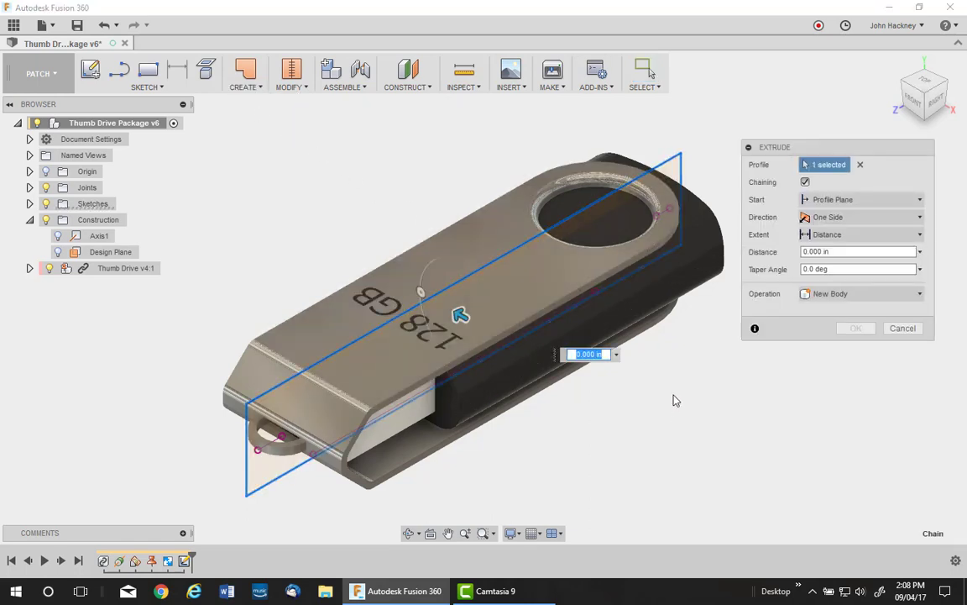
click(848, 218)
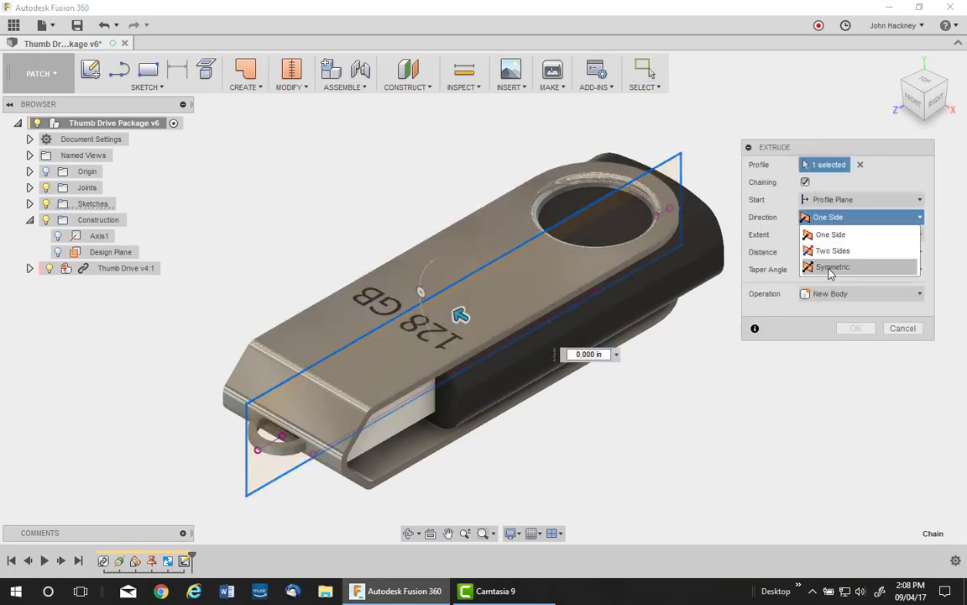
click(833, 266)
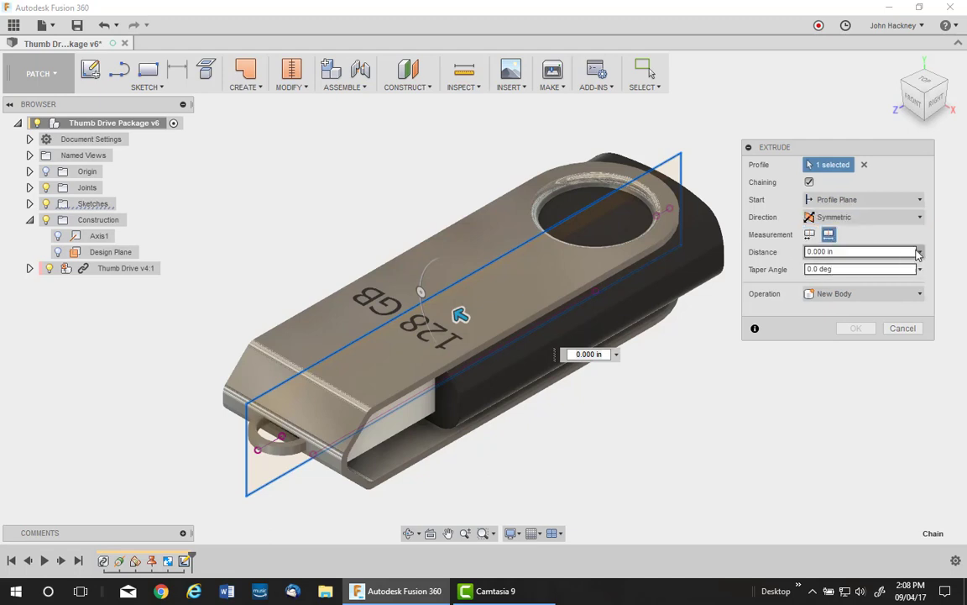
click(920, 251)
click(853, 269)
text(7/8)
key(Return)
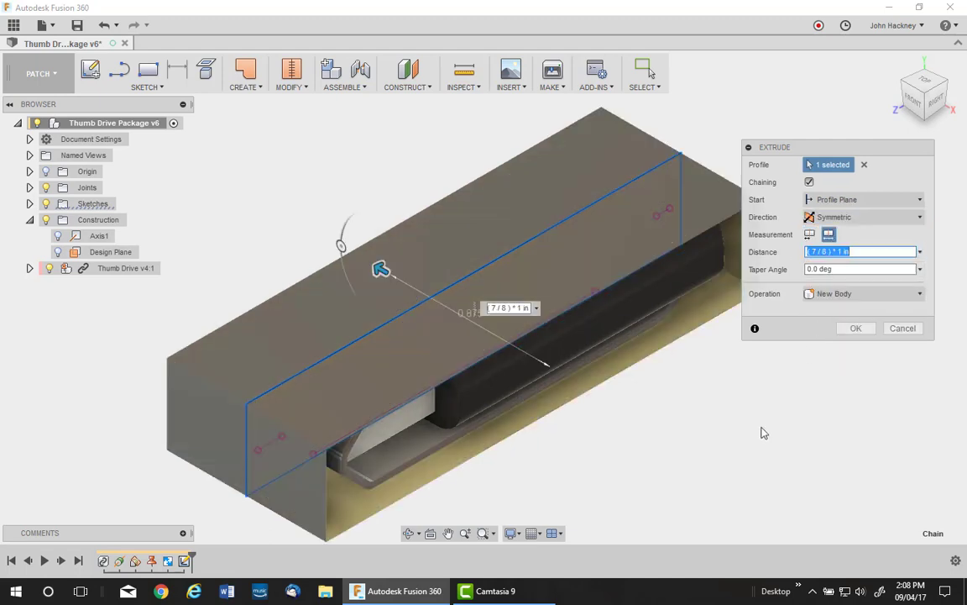
click(856, 328)
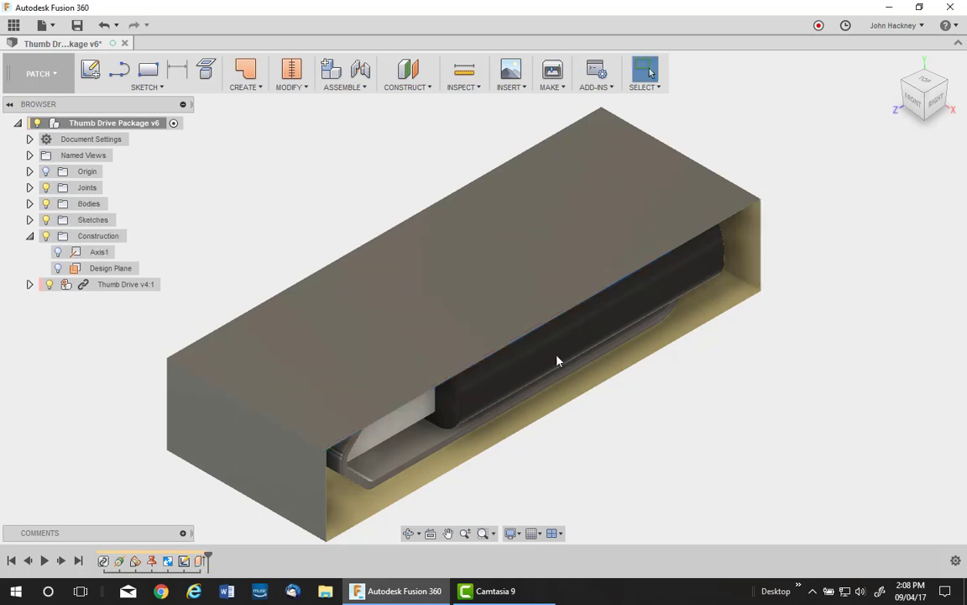
- Cap the first open end of the extruded box with a patch surface
click(29, 203)
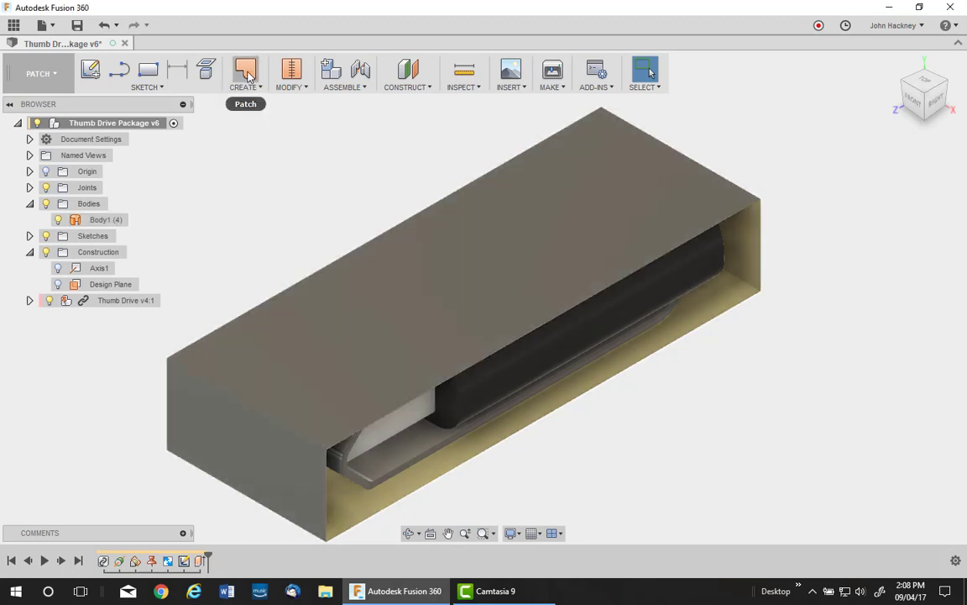
click(243, 86)
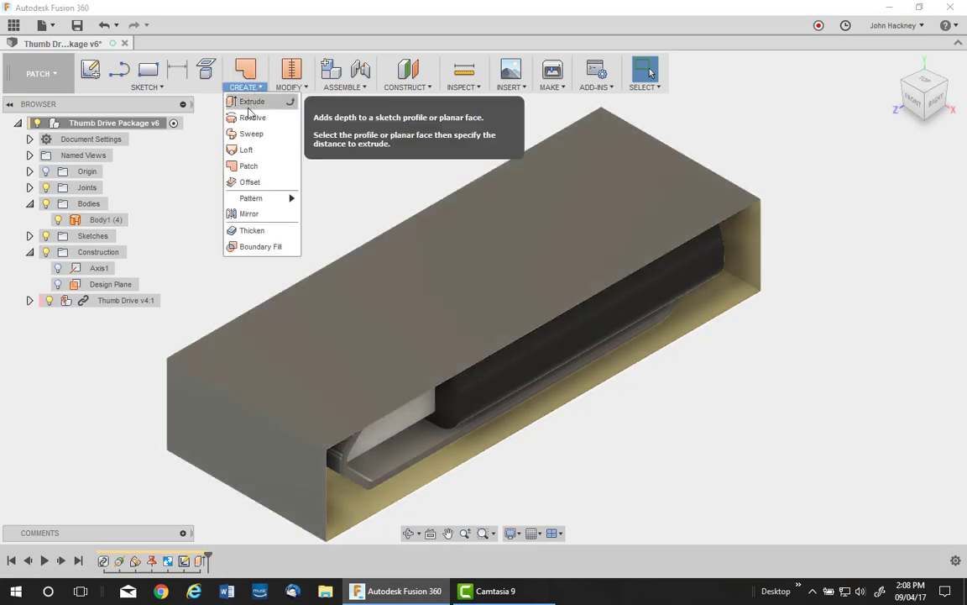
click(252, 74)
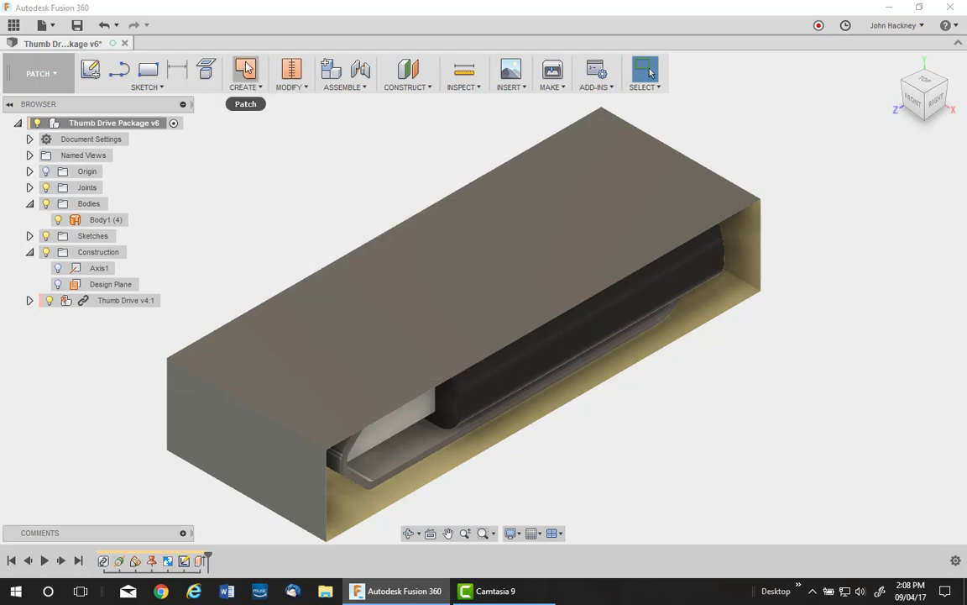
click(246, 69)
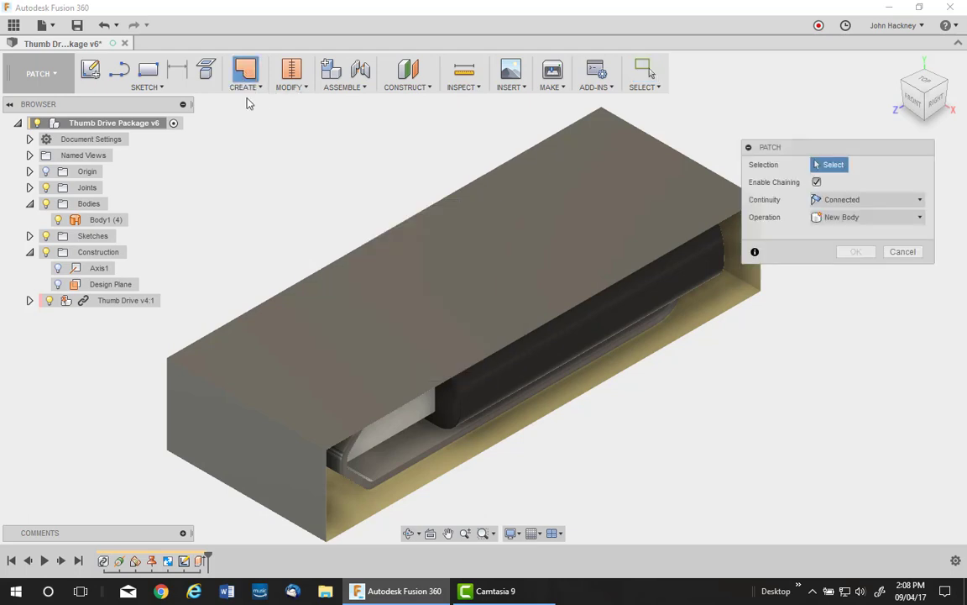
click(613, 287)
click(850, 252)
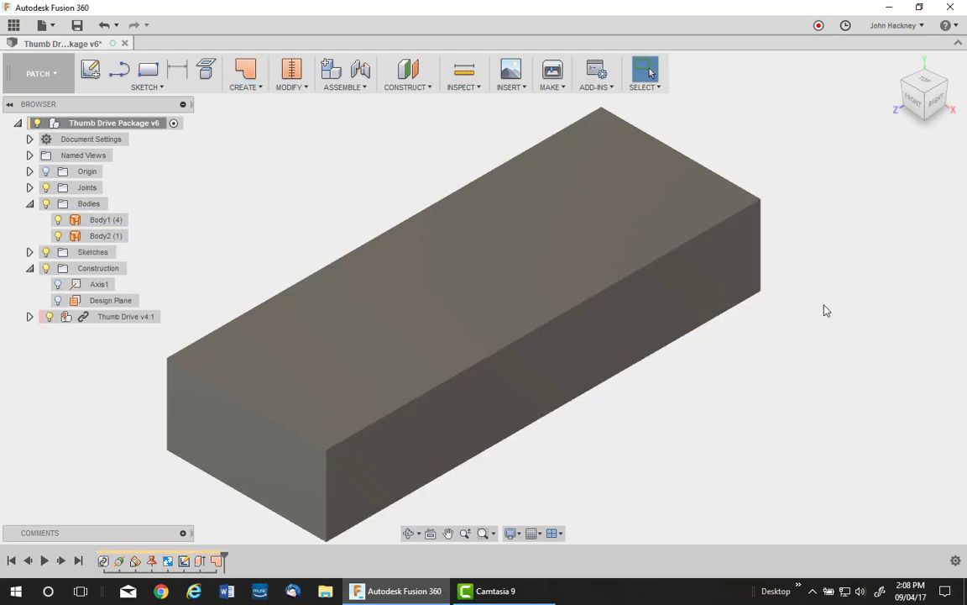
- Repeat the patch on the other open end, creating Body3
right_click(815, 311)
click(810, 264)
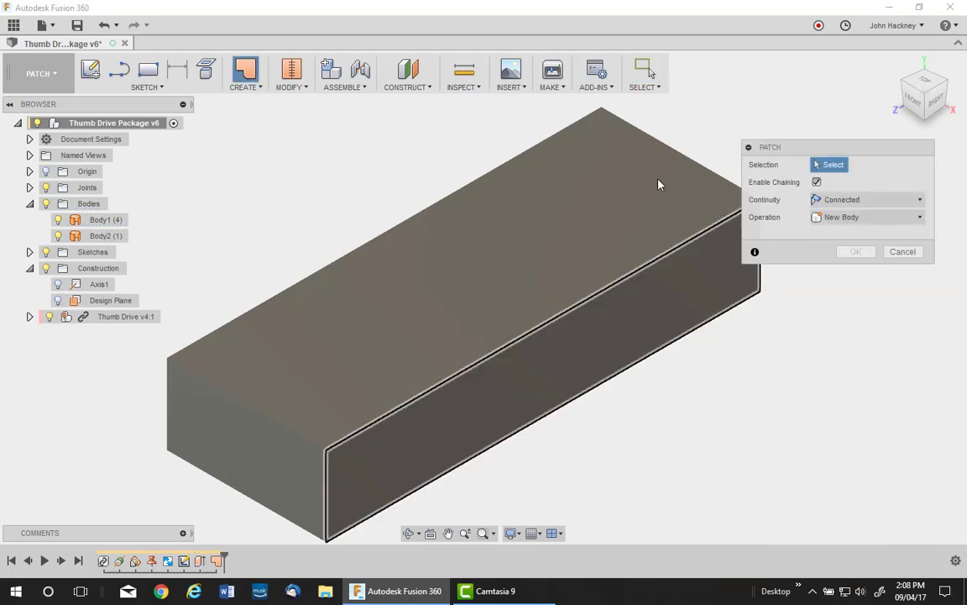
click(506, 169)
click(857, 252)
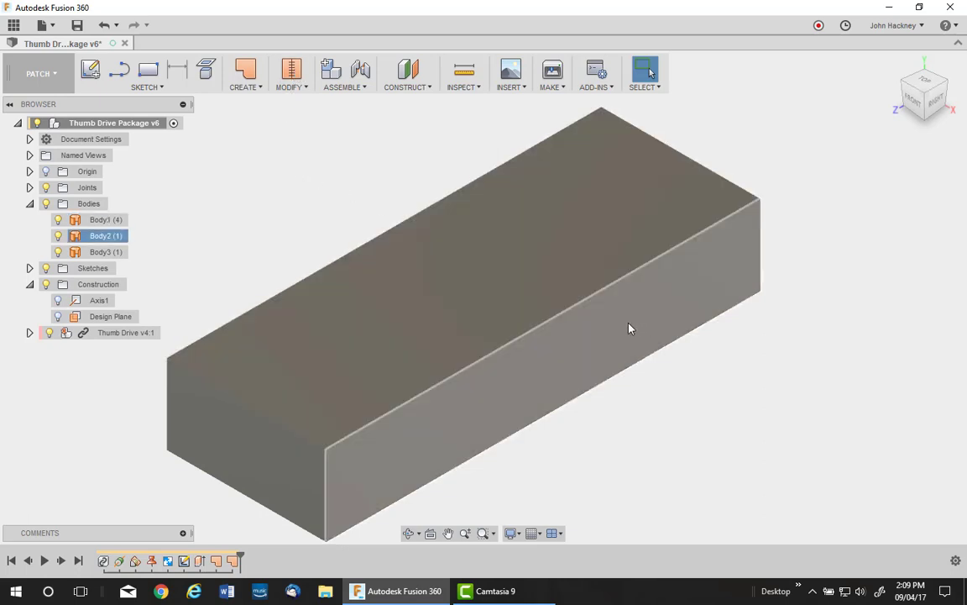
- Remove the bottom face from the extruded box
shift+middle_drag(703, 386, 456, 332)
click(449, 335)
right_click(447, 335)
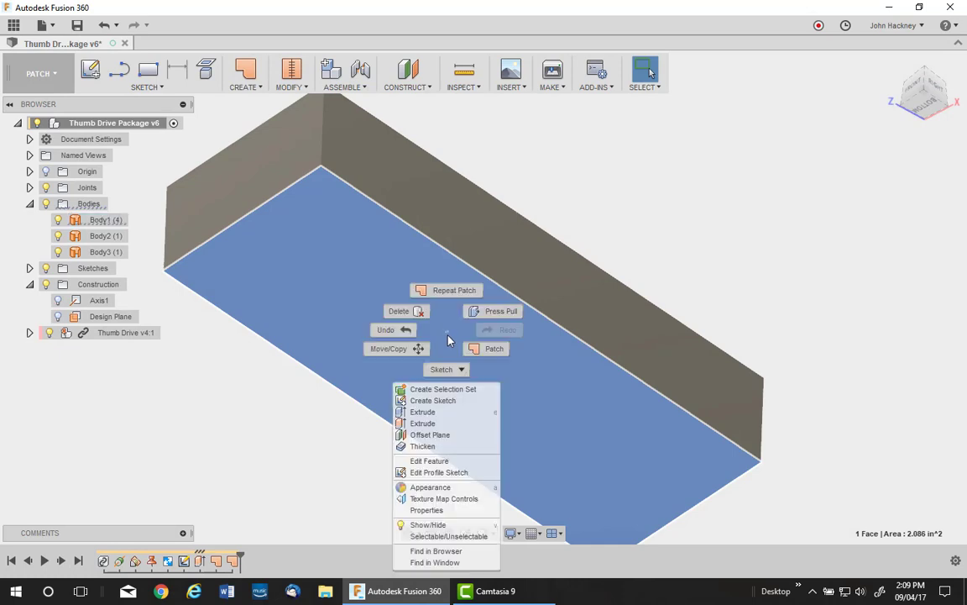
click(393, 330)
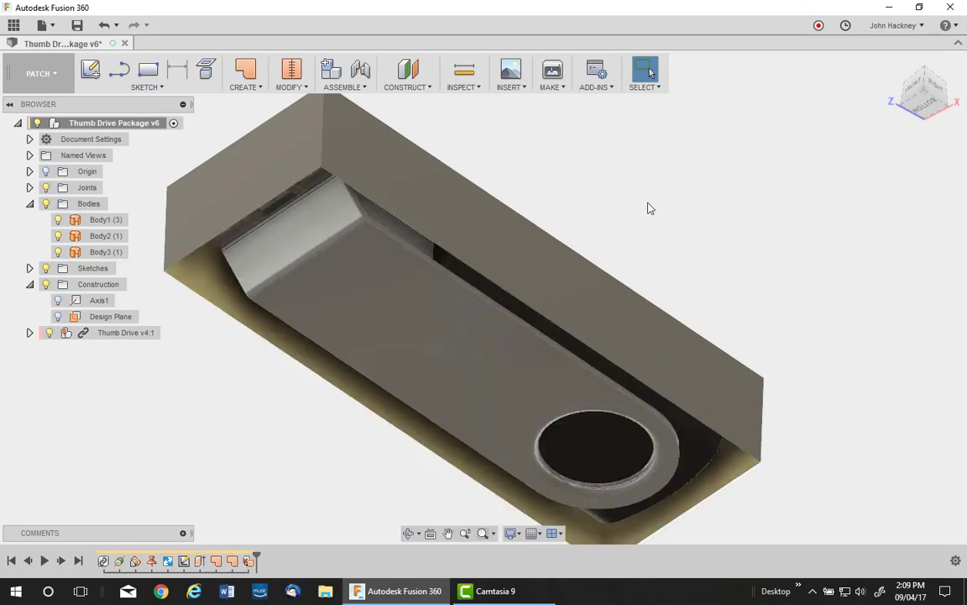
- Stitch Body1, Body2 and Body3 into one body, Body4, and return to Home view
click(293, 71)
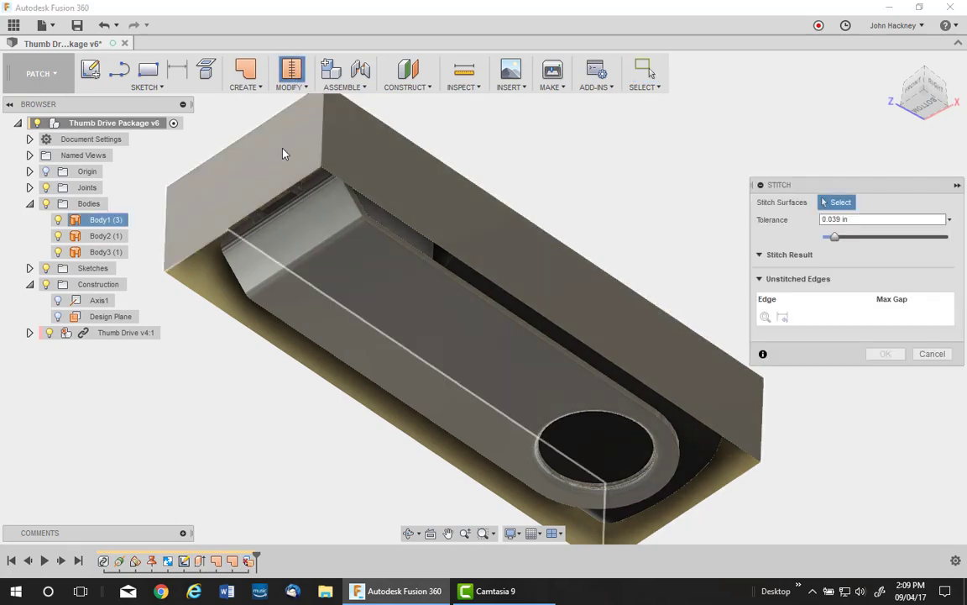
click(281, 147)
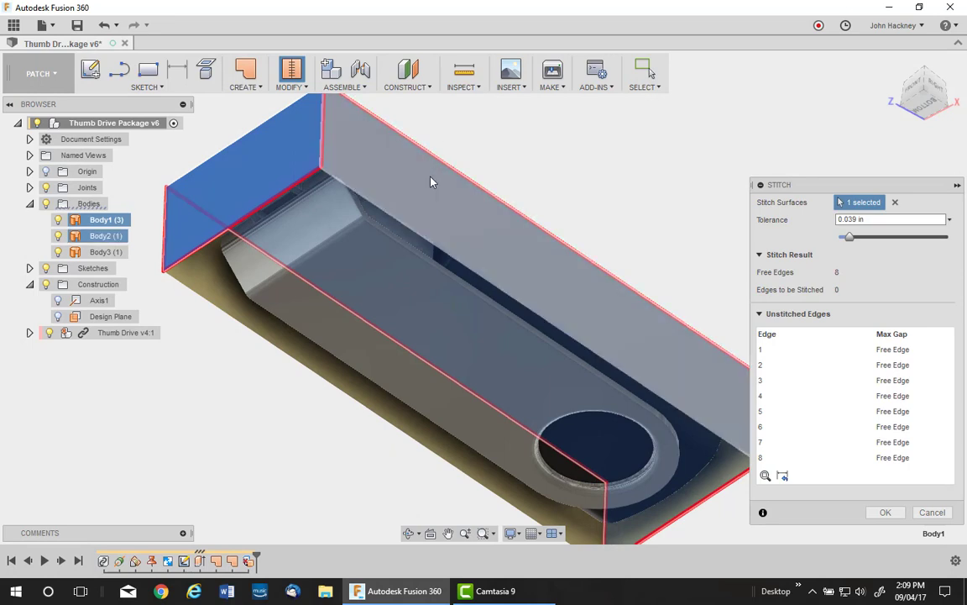
click(433, 179)
click(260, 274)
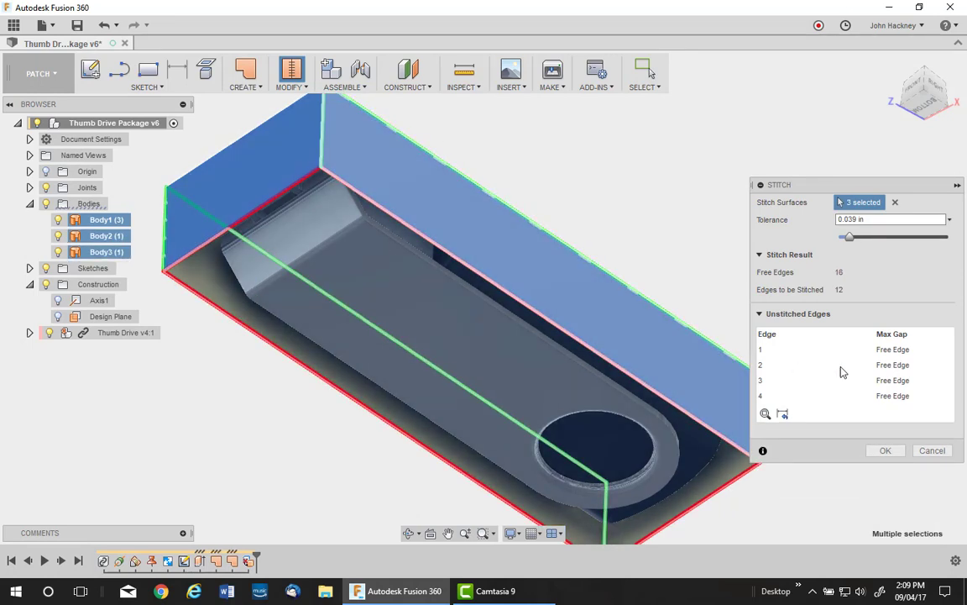
click(885, 450)
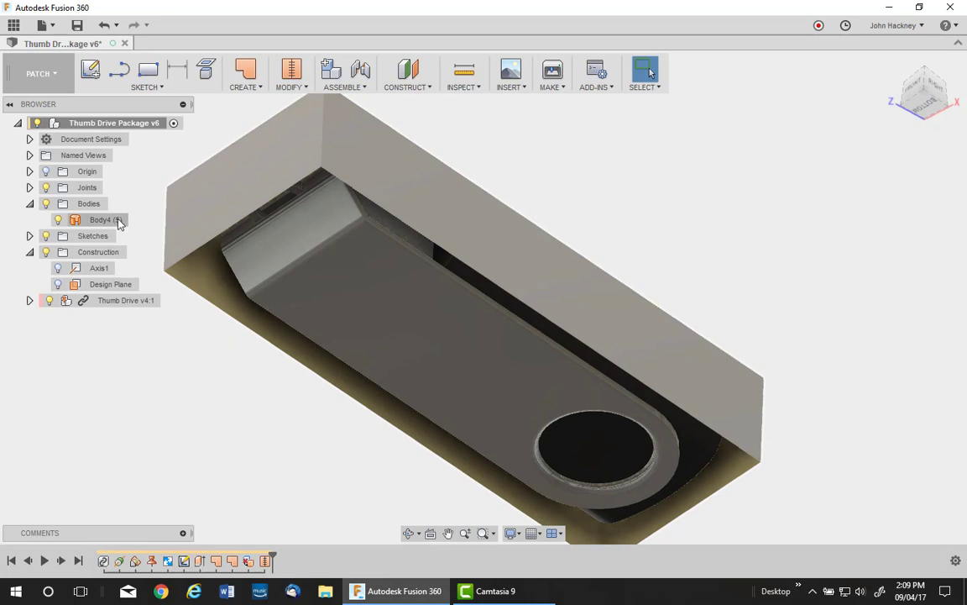
middle_drag(609, 158, 682, 165)
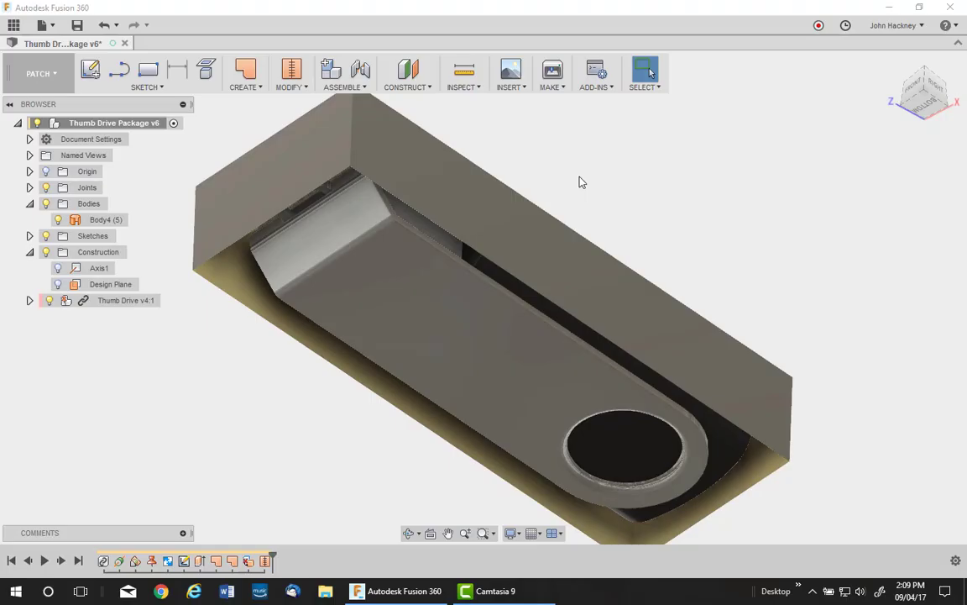
click(895, 65)
middle_drag(838, 238, 892, 249)
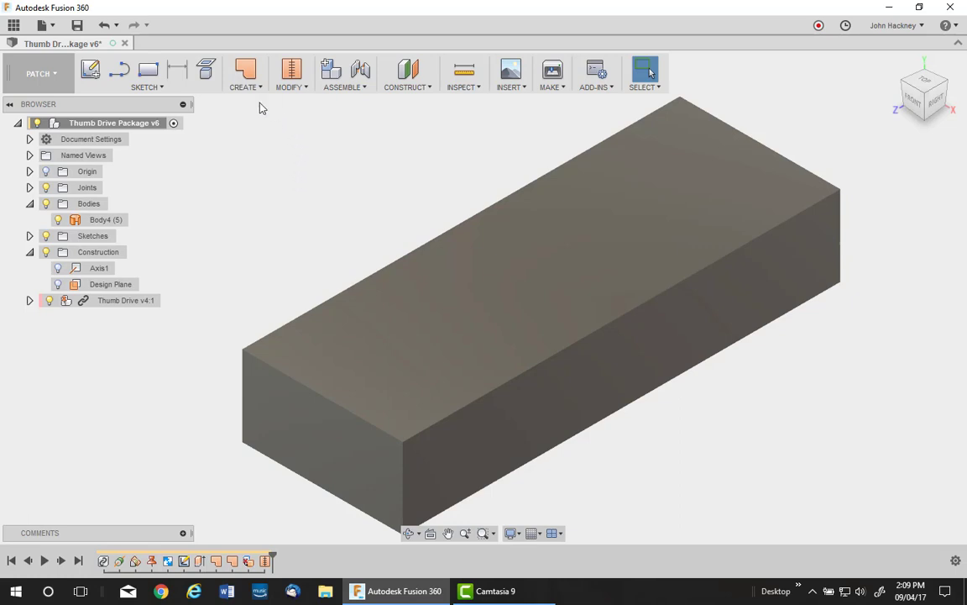
- In the Model workspace, rule-fillet all edges of Body4 with 0.125 in radius
click(41, 73)
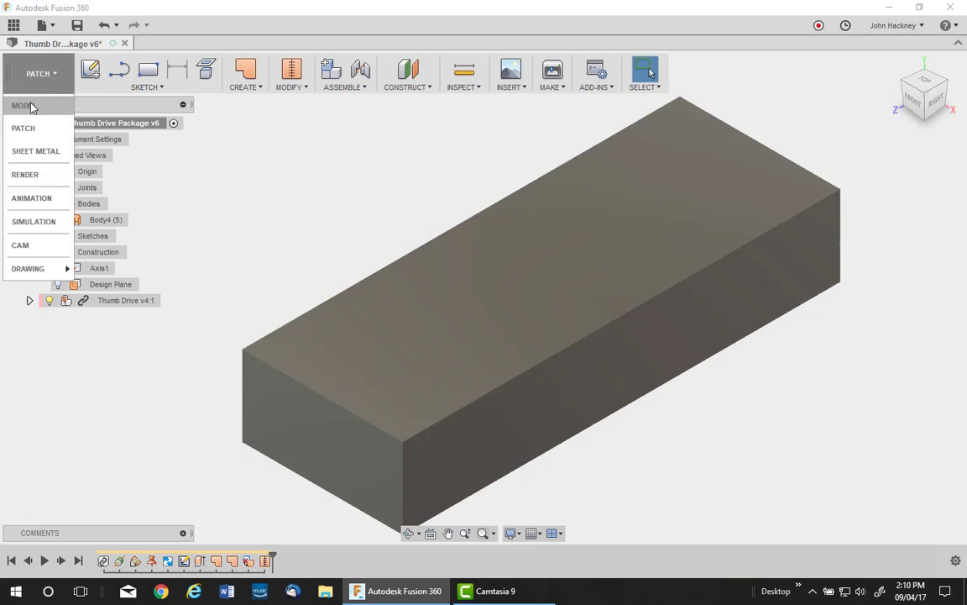
click(32, 104)
click(304, 87)
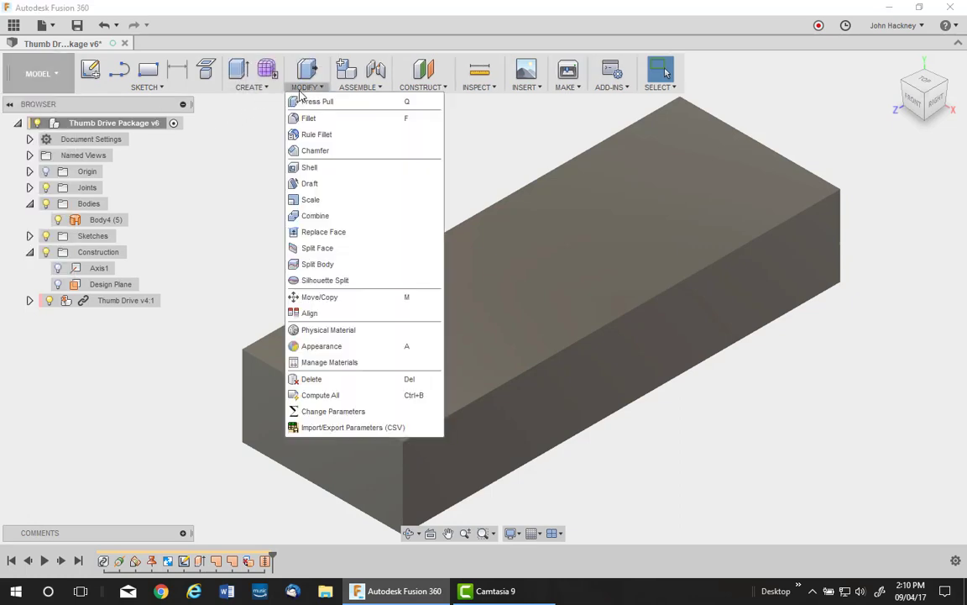
click(329, 134)
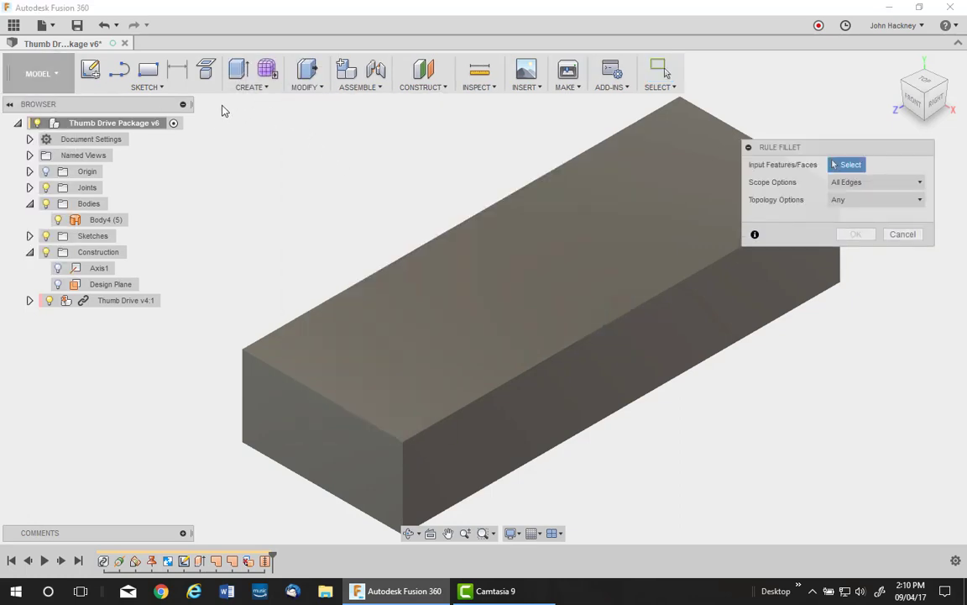
scroll(239, 116, down, 1)
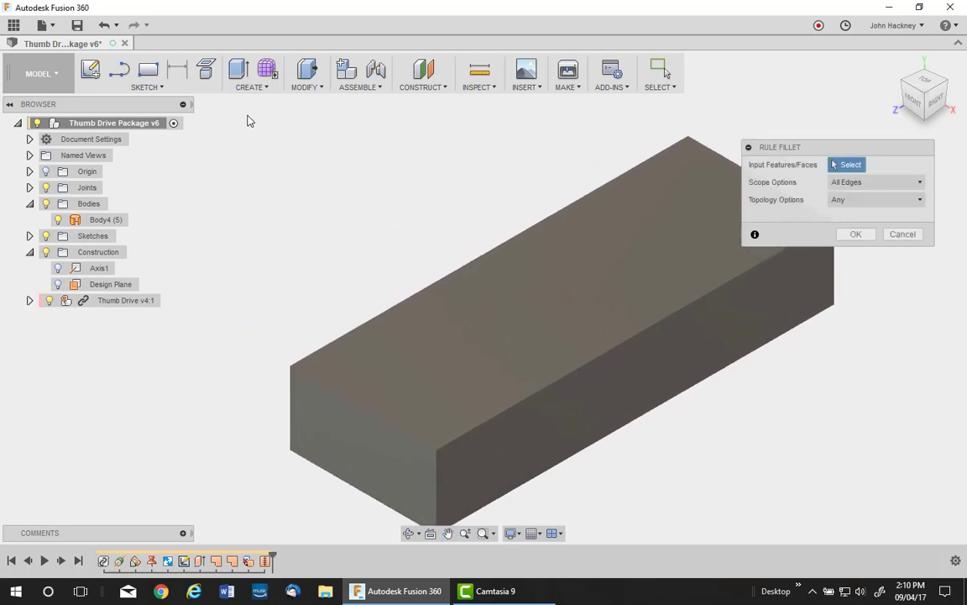
drag(235, 118, 959, 545)
middle_drag(827, 415, 760, 382)
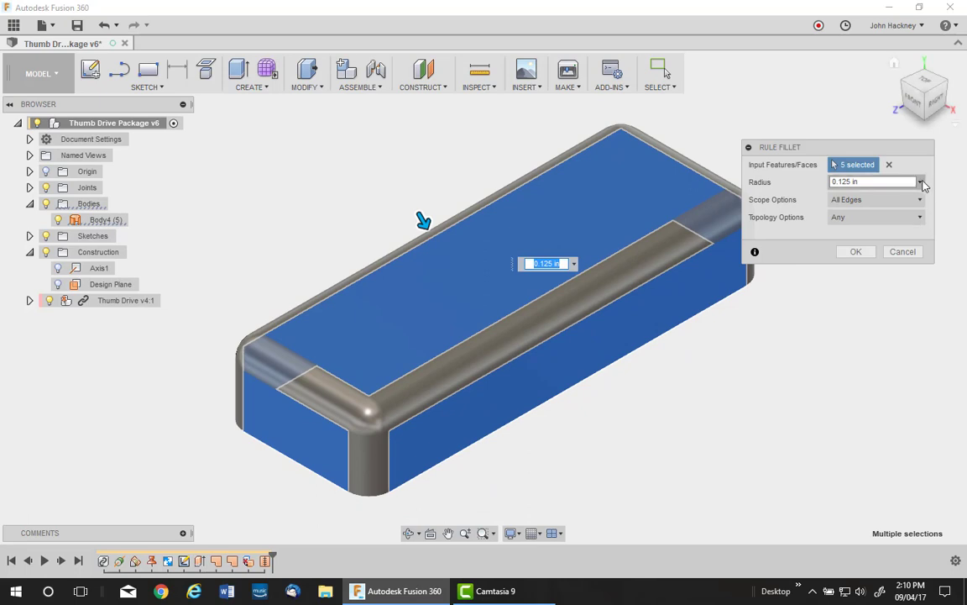
click(856, 251)
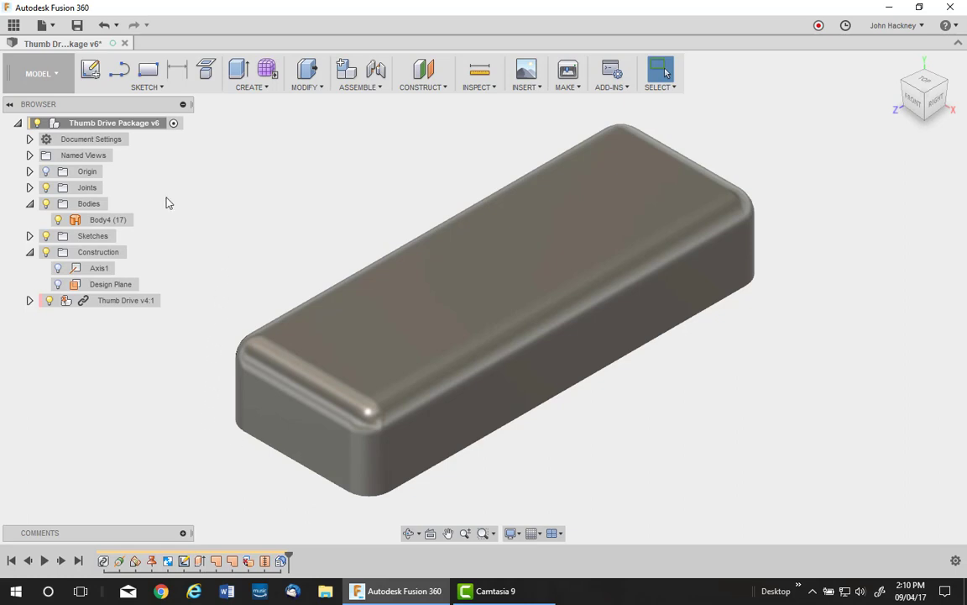
- Start a sketch on the XY plane and project the body's edges into it
click(29, 171)
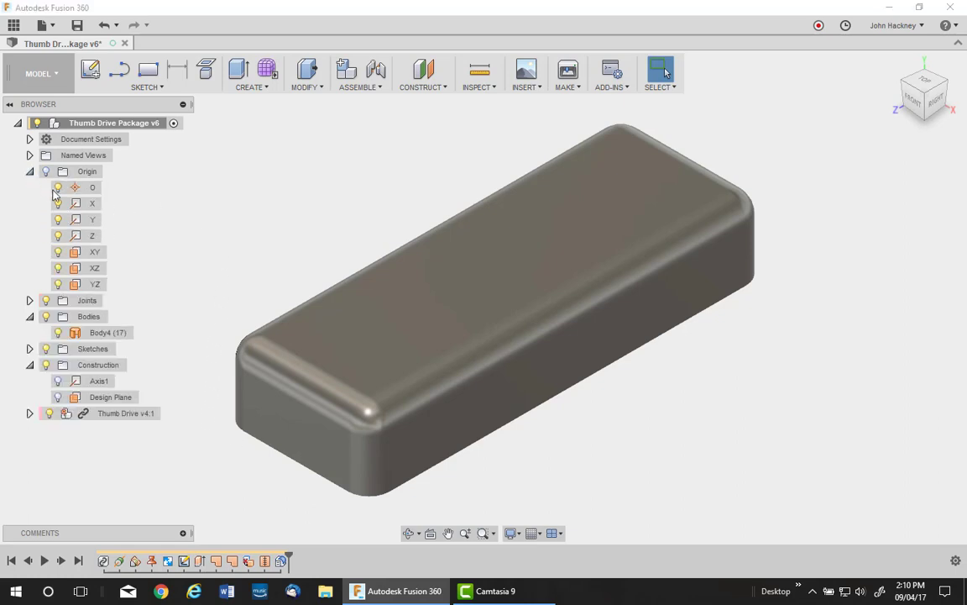
right_click(89, 252)
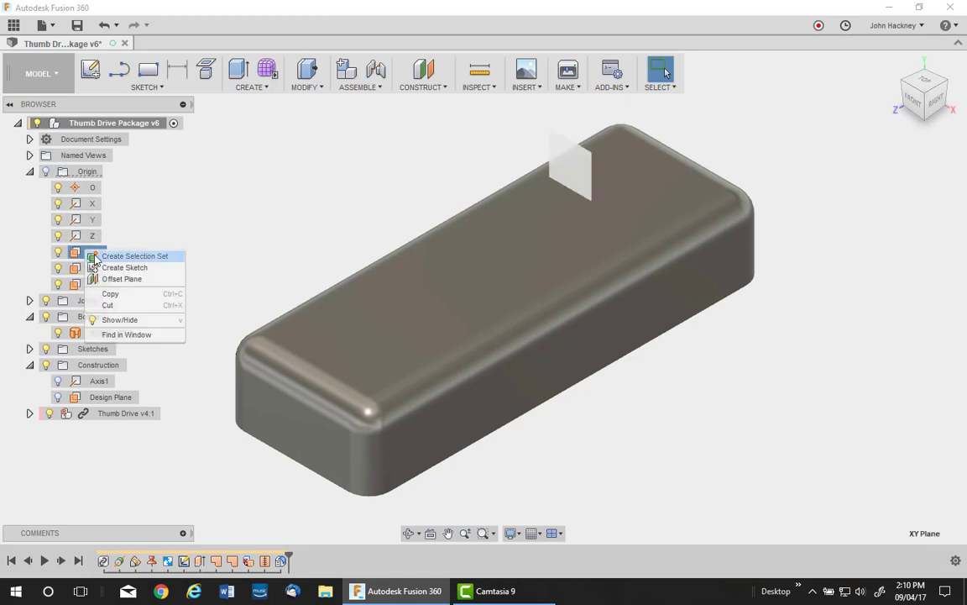
click(126, 268)
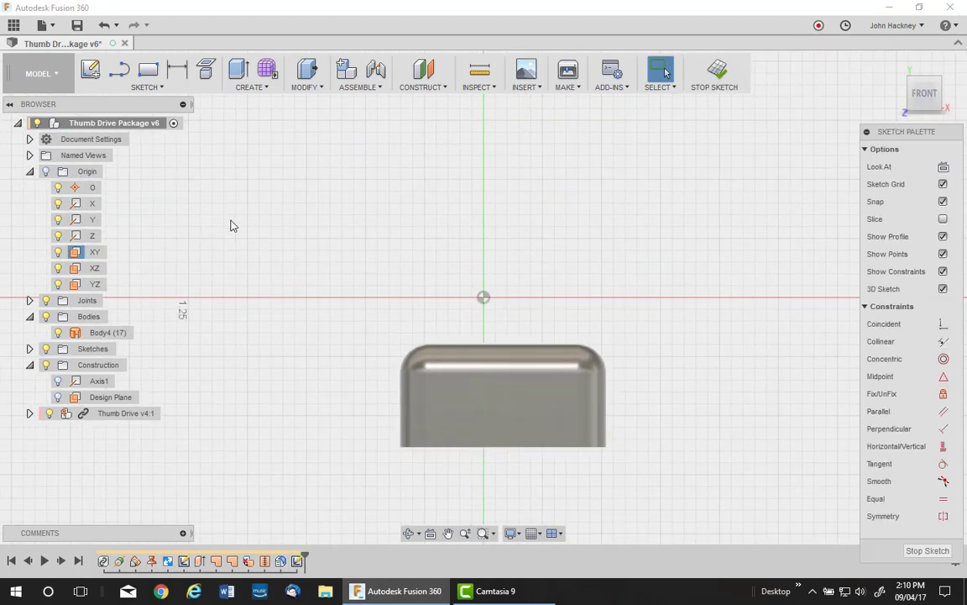
click(206, 69)
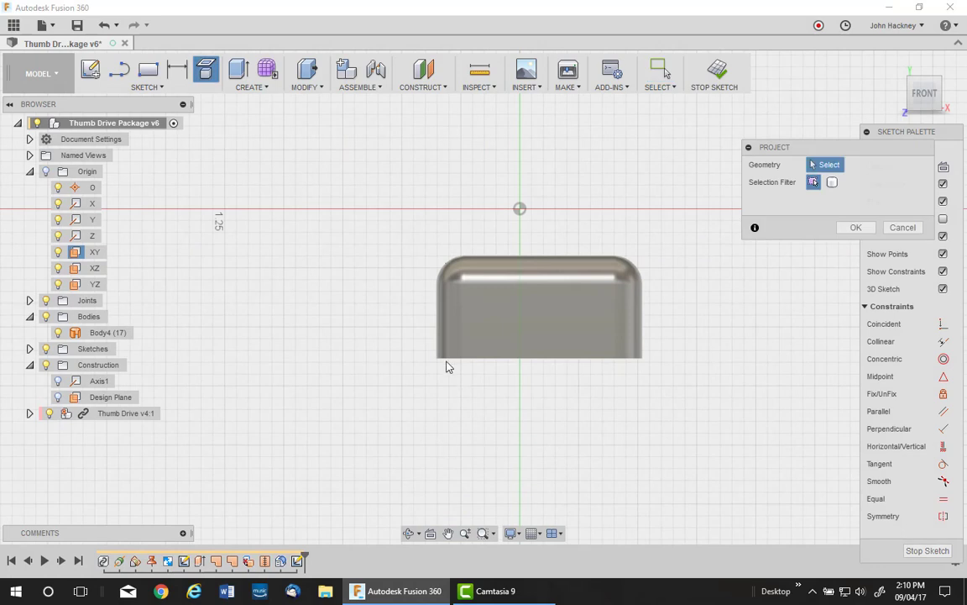
- Draw a 0.25 in line leftward from the body's bottom corner and finish the sketch
click(125, 77)
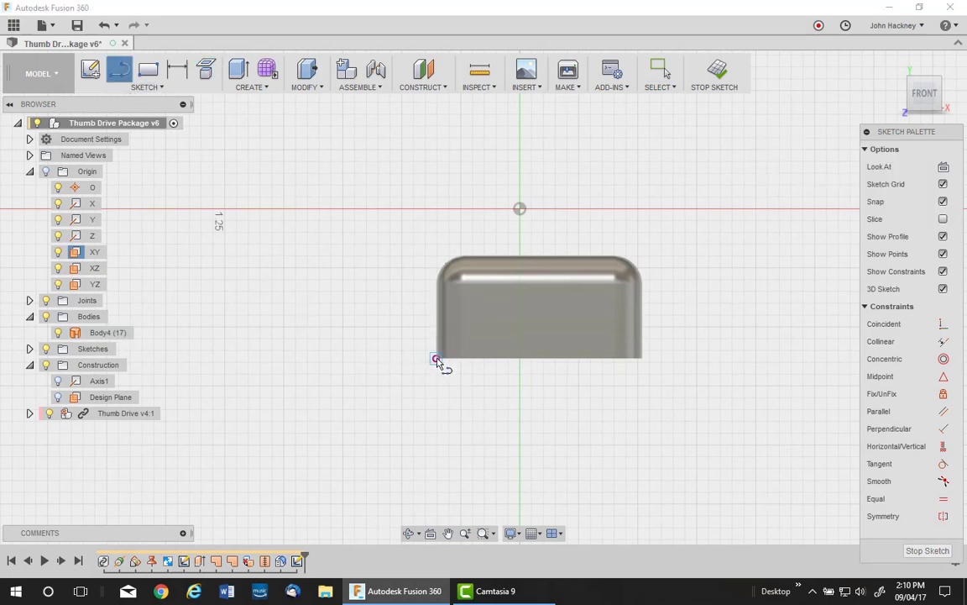
drag(436, 361, 377, 359)
text(0.25)
key(Tab)
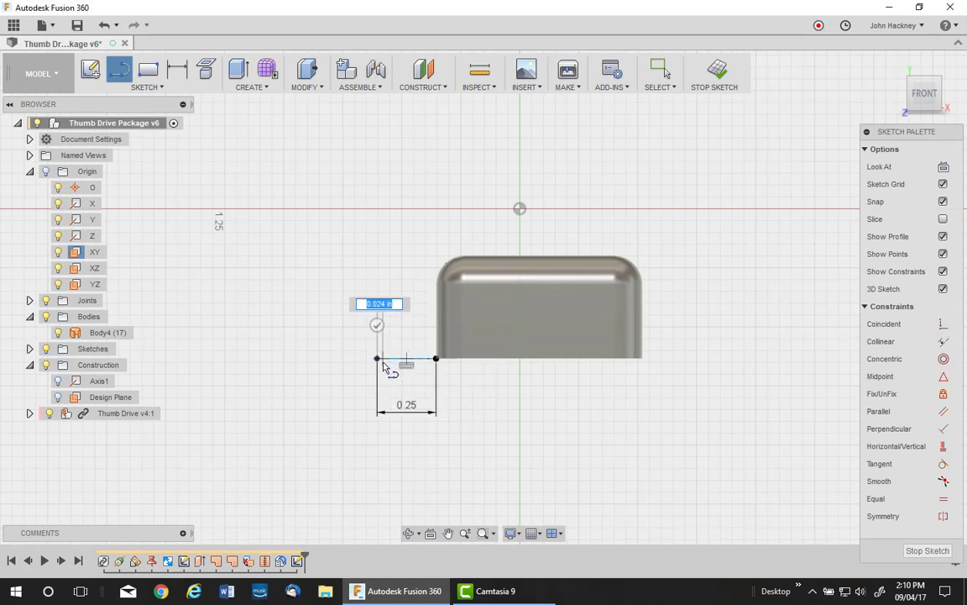
mouse_move(383, 367)
right_down()
mouse_move(445, 367)
mouse_move(473, 382)
mouse_move(433, 362)
right_up()
click(715, 71)
- In the Patch workspace, sweep the 0.25 in line along the cover's bottom outline into flange Body5
click(57, 74)
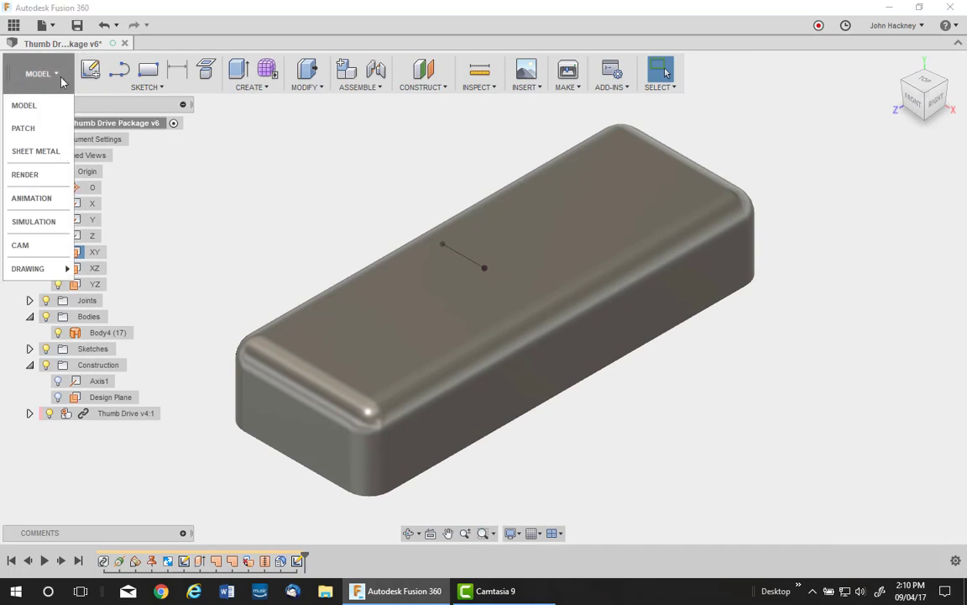
click(36, 128)
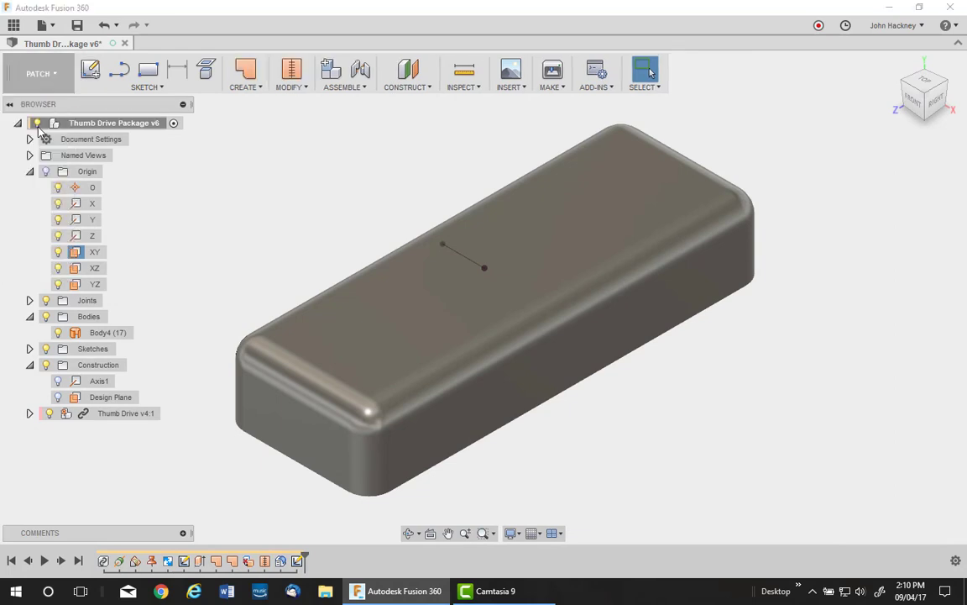
click(240, 79)
click(239, 132)
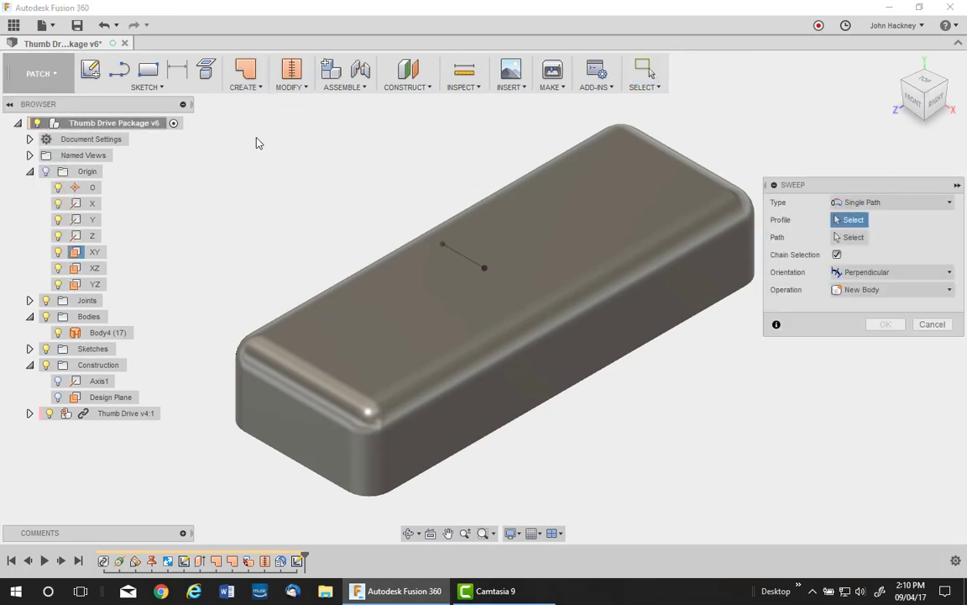
click(453, 251)
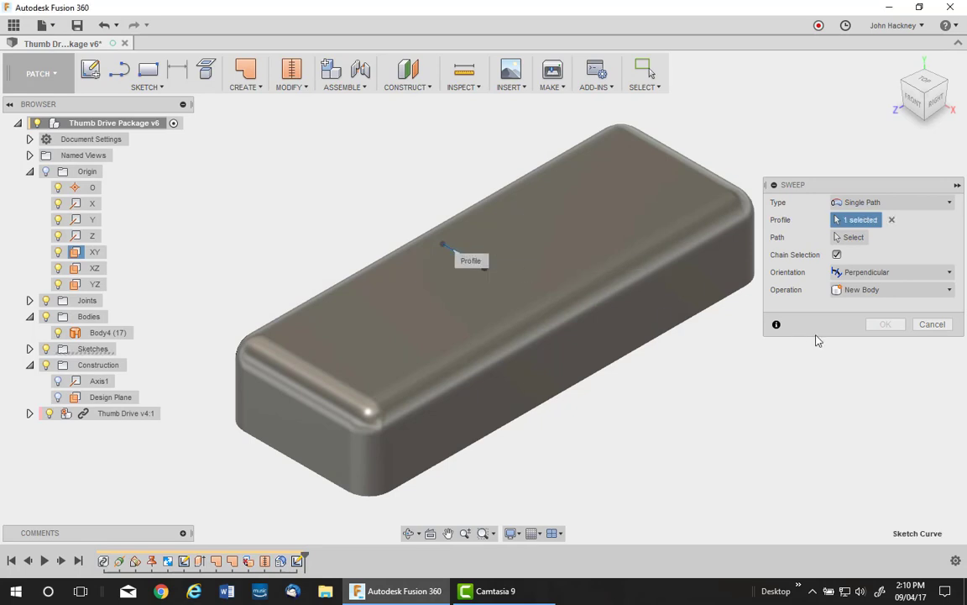
click(861, 240)
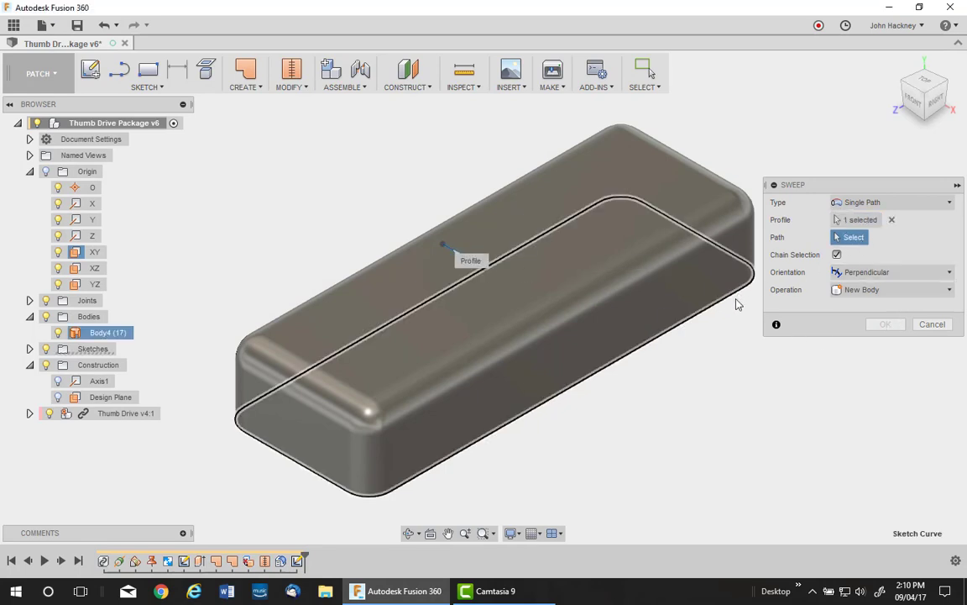
click(742, 284)
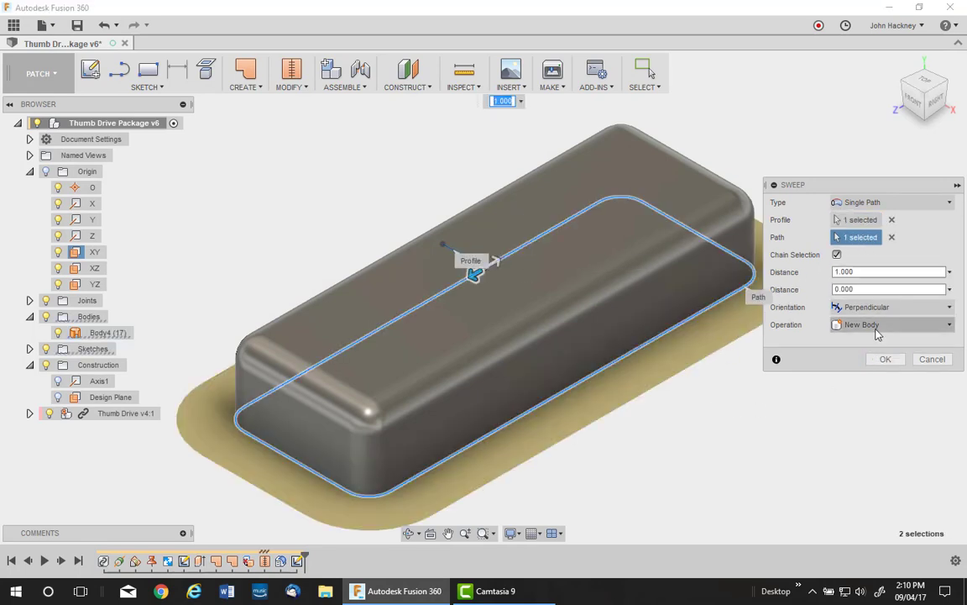
click(886, 359)
middle_drag(773, 436, 829, 395)
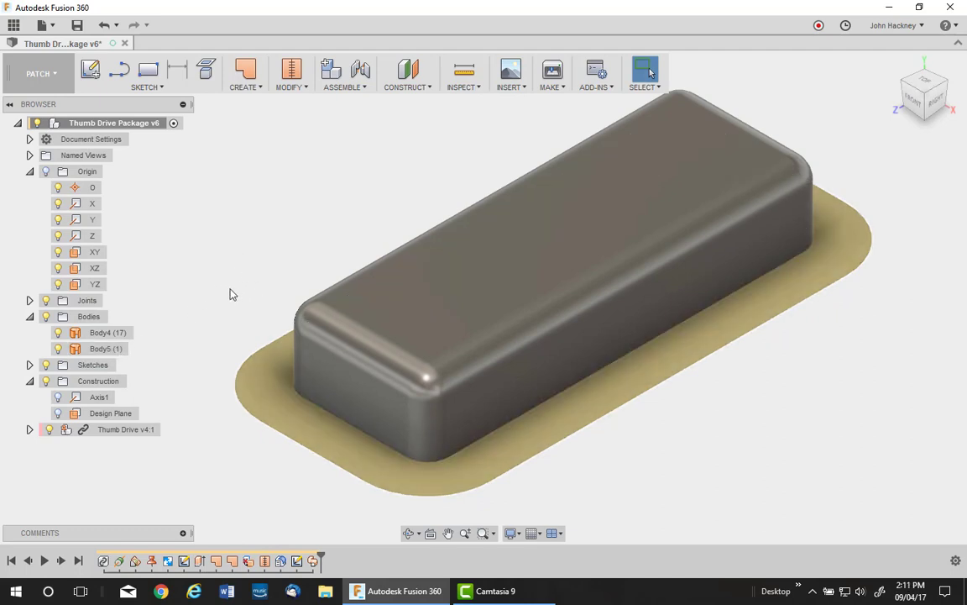
- Stitch the flange Body5 and the box Body4 into a single 18-face body, Body6
click(288, 69)
click(265, 378)
click(329, 299)
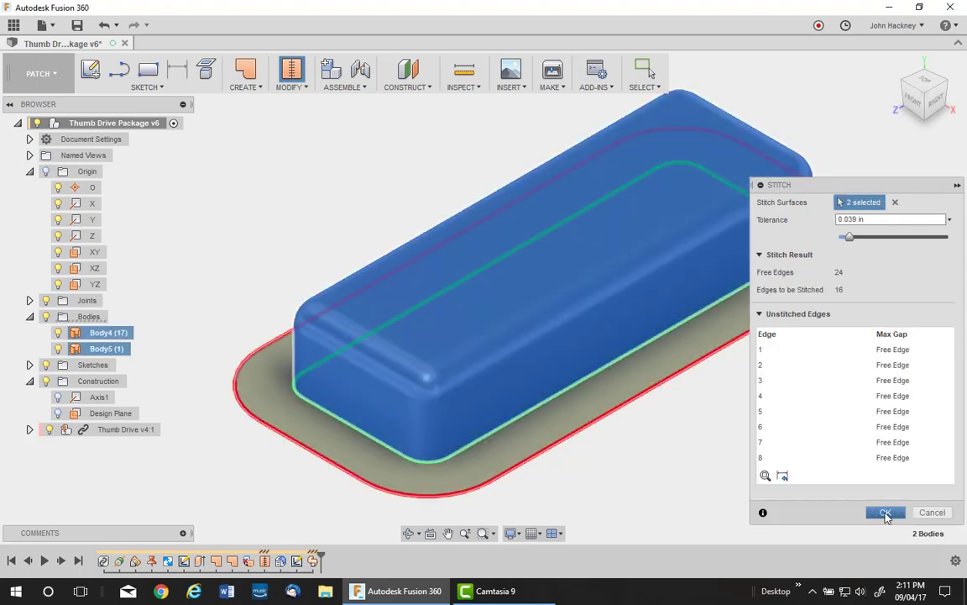
click(885, 512)
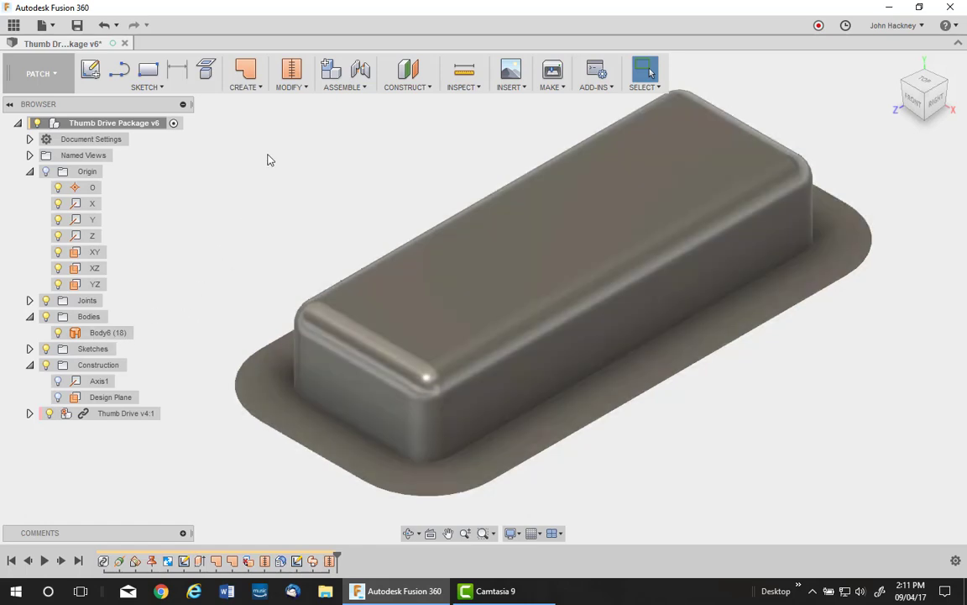
- Fillet the edge chain joining the box to the flange with a 0.125 in radius
click(282, 90)
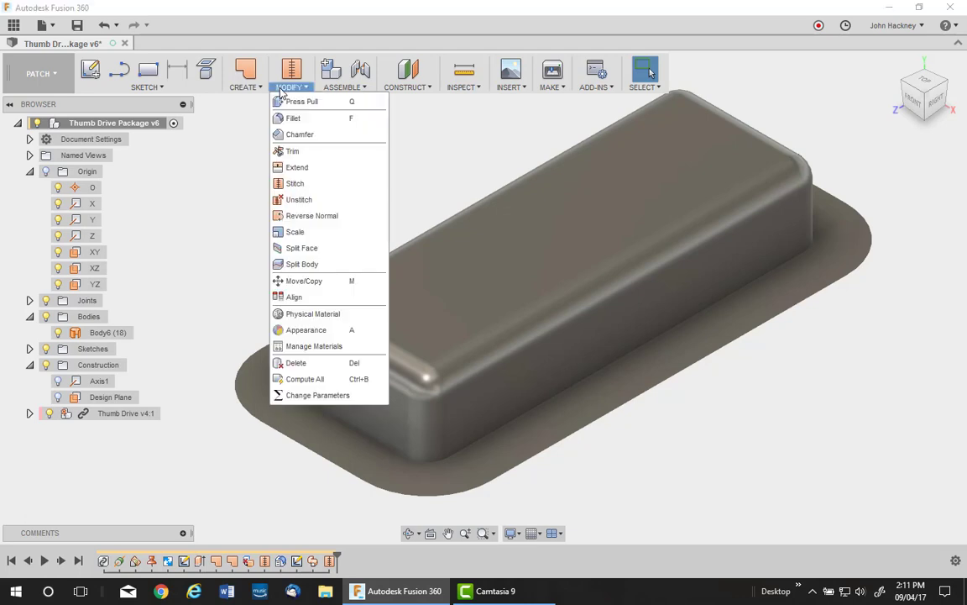
click(291, 127)
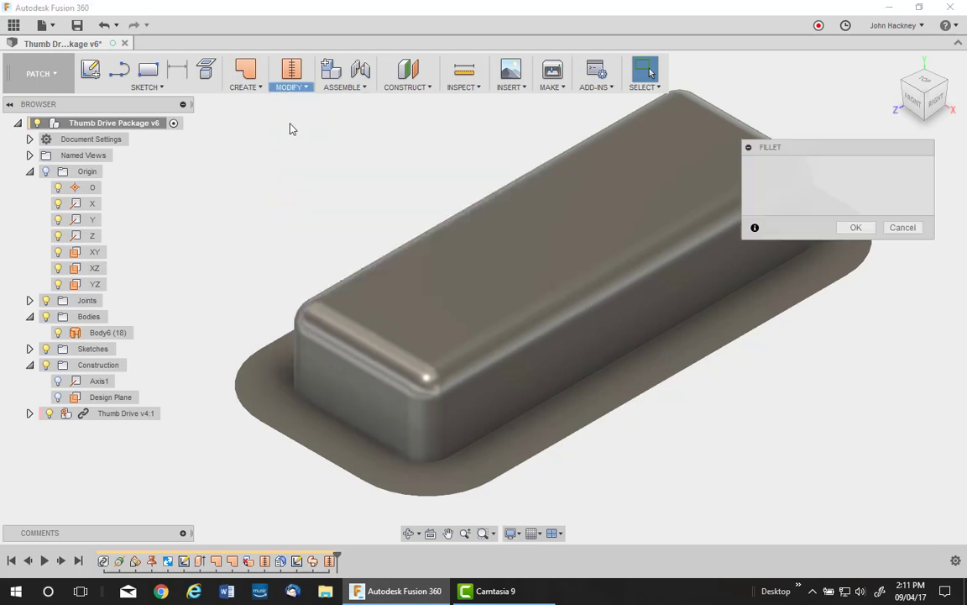
click(289, 388)
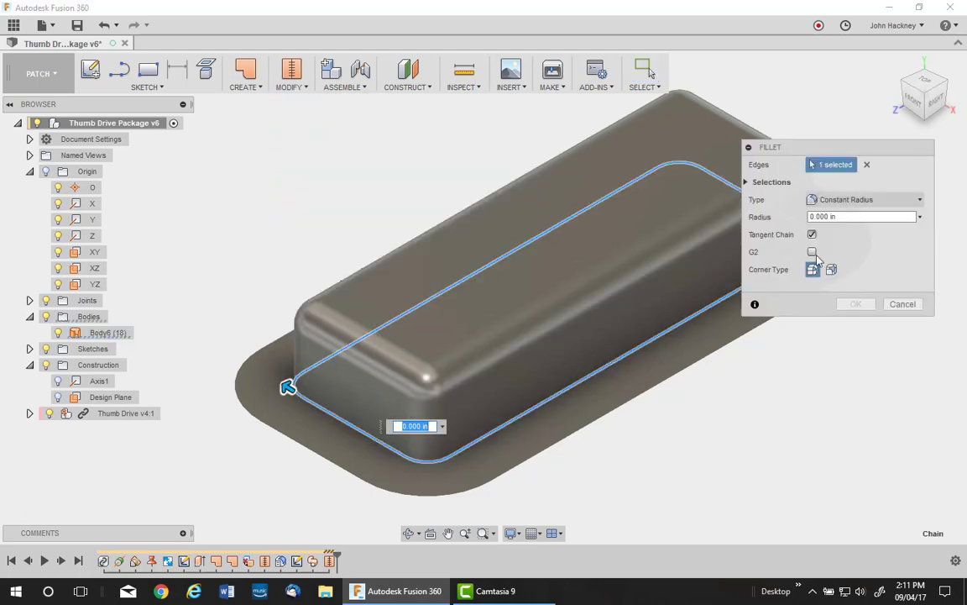
click(920, 216)
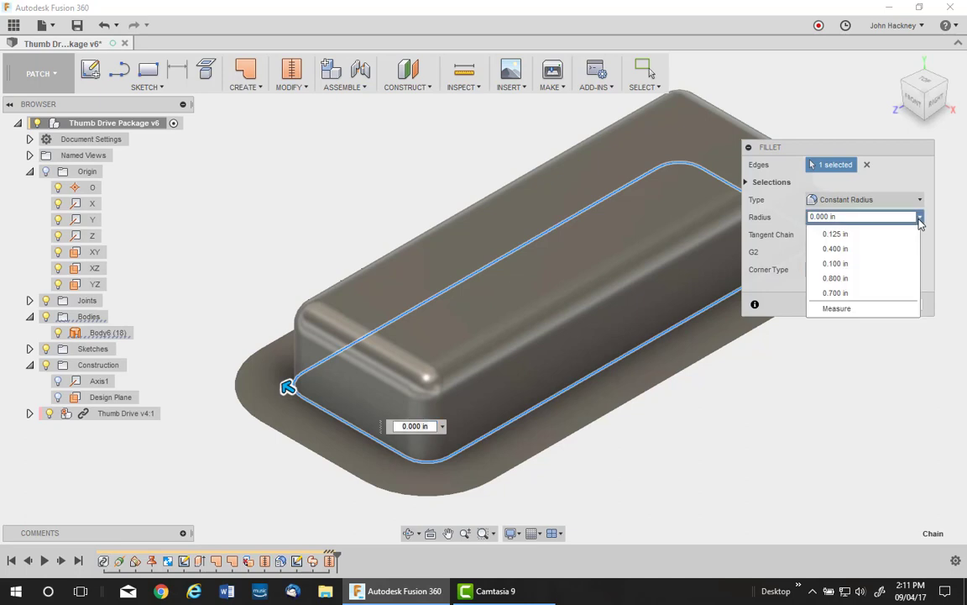
click(856, 234)
click(853, 304)
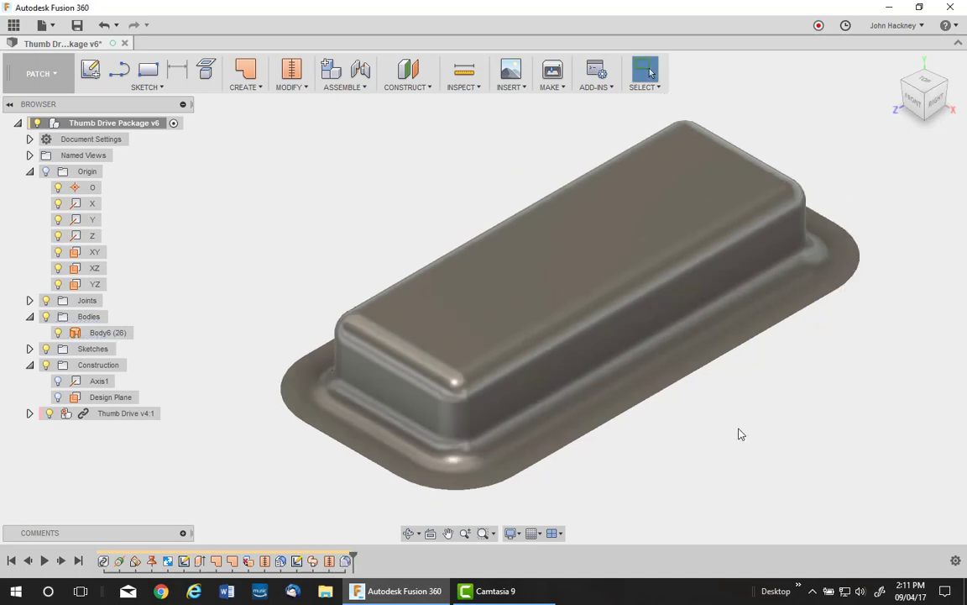
middle_drag(741, 433, 776, 436)
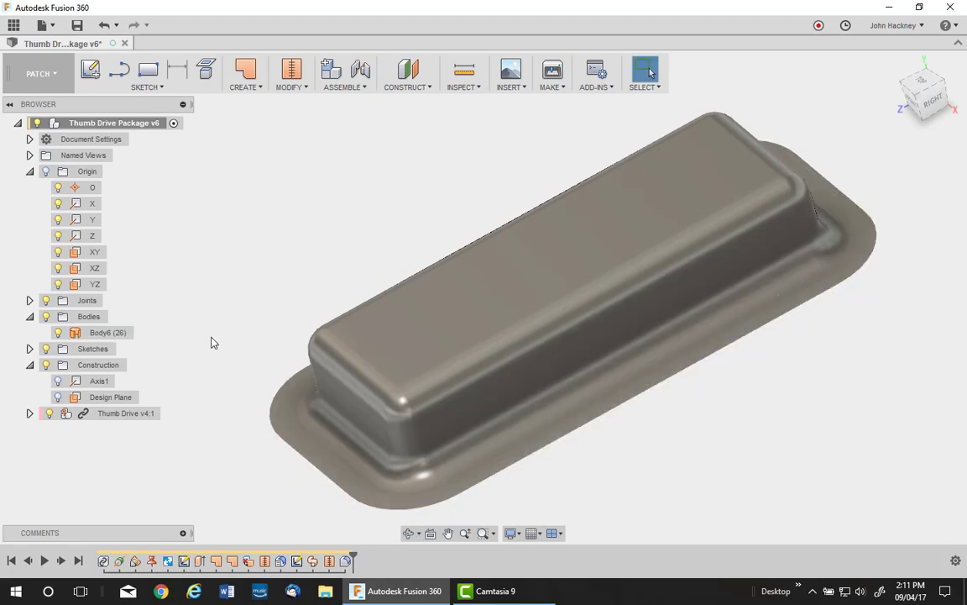
- Thicken the stitched surface with the 0.010 in preset thickness as a new solid body, Body7
click(244, 84)
click(217, 211)
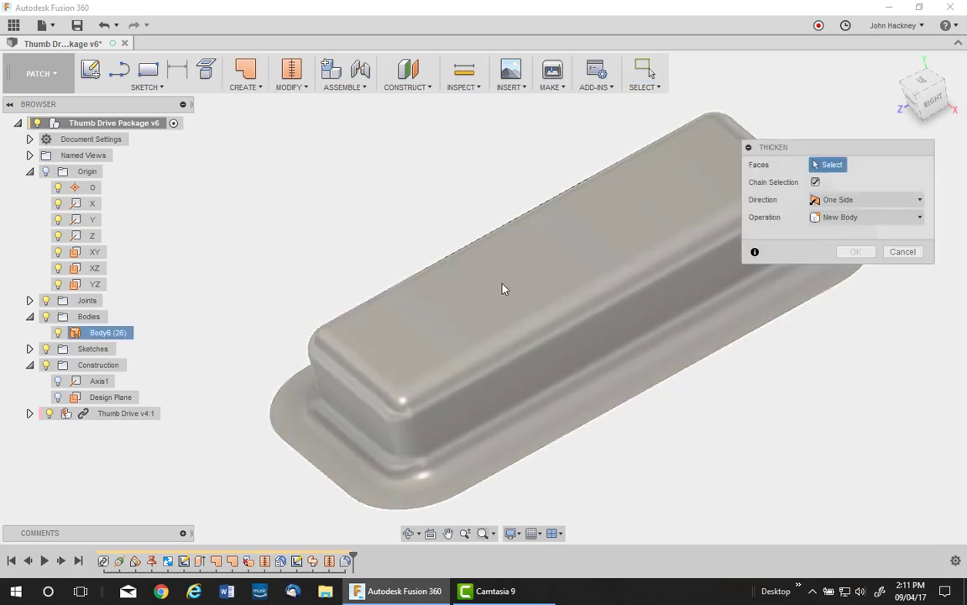
click(503, 287)
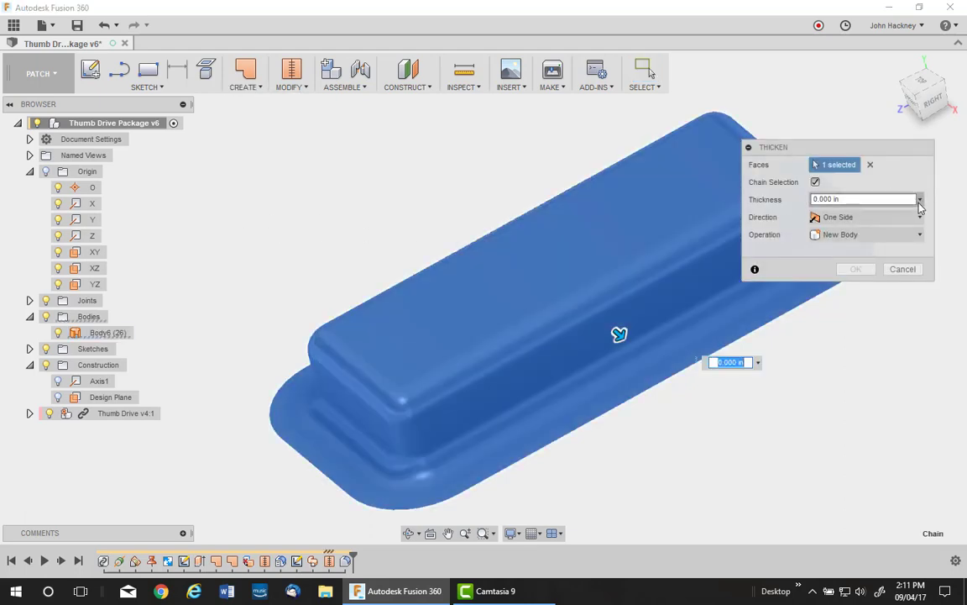
click(920, 199)
click(865, 217)
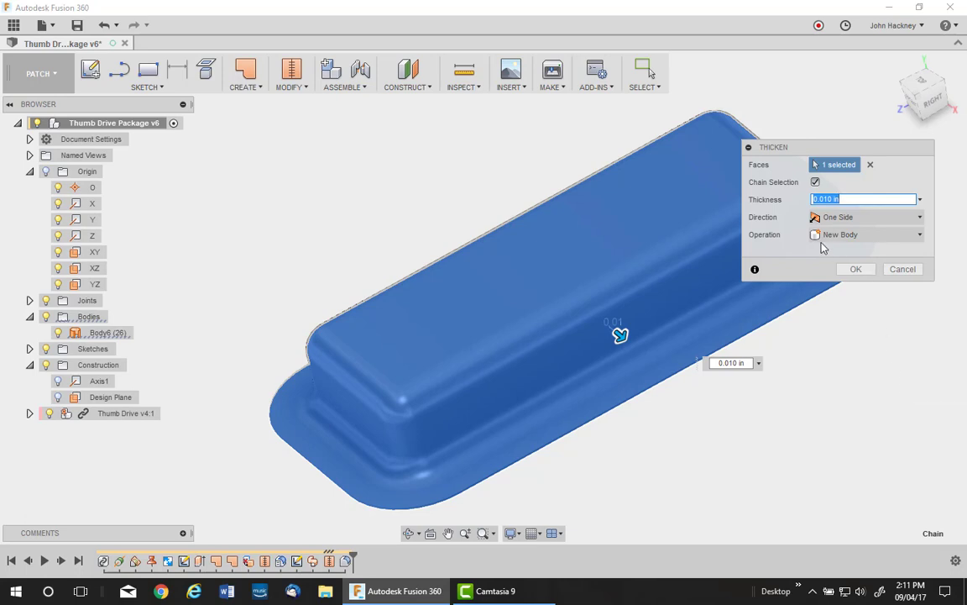
click(854, 270)
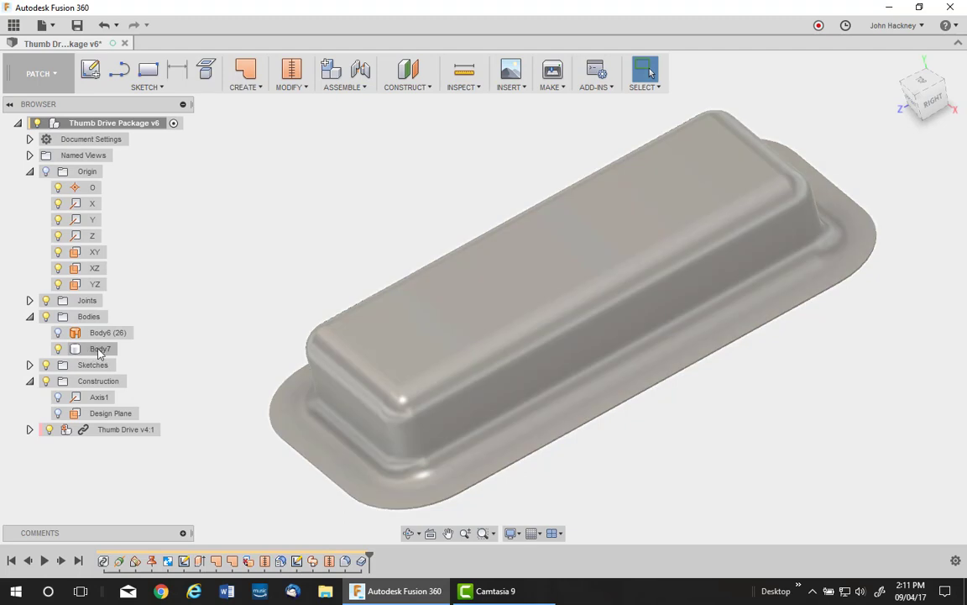
- Apply the Acrylic (Clear) appearance to Body7 and orbit to view the thumb drive through it
right_click(99, 353)
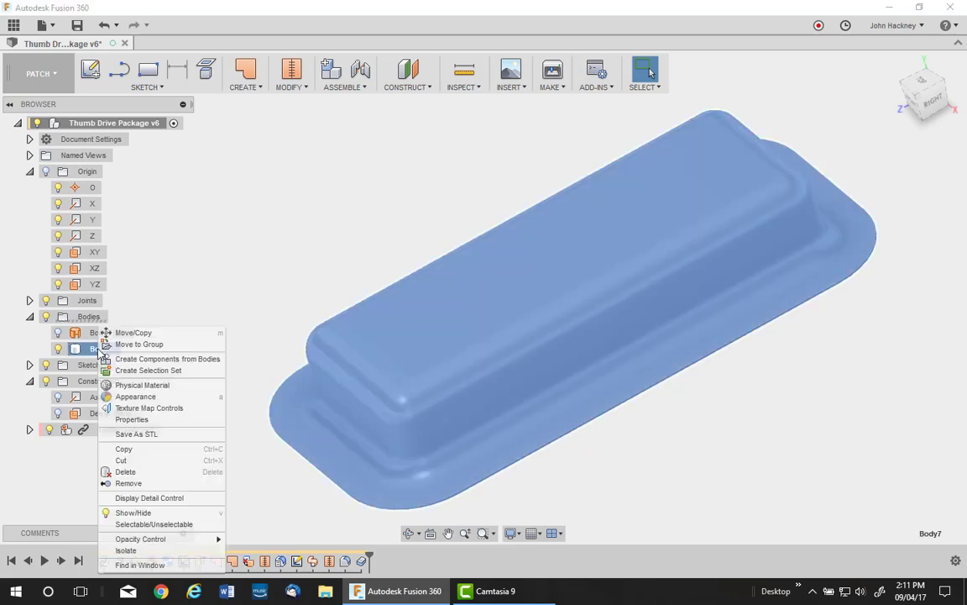
click(136, 396)
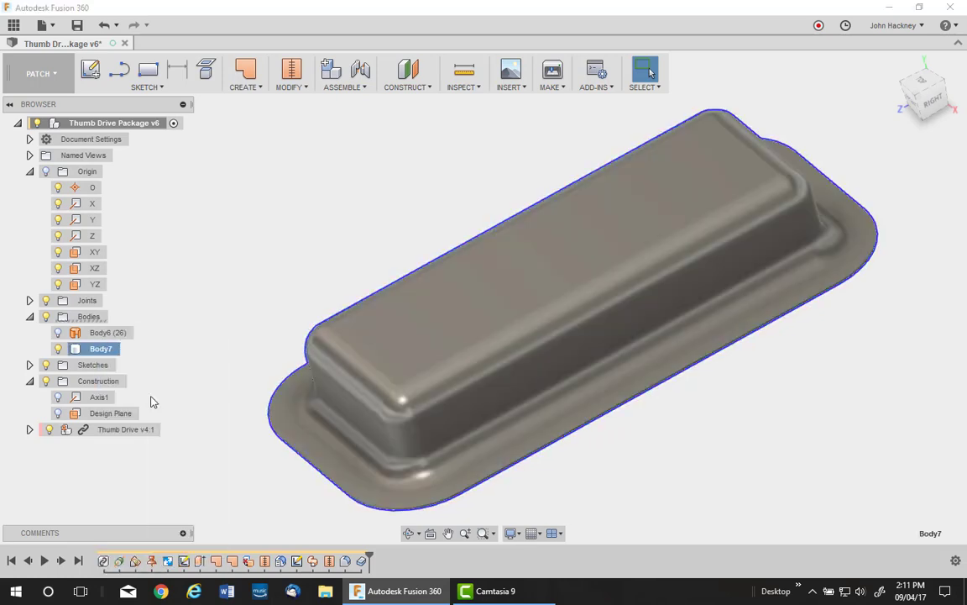
drag(722, 485, 534, 345)
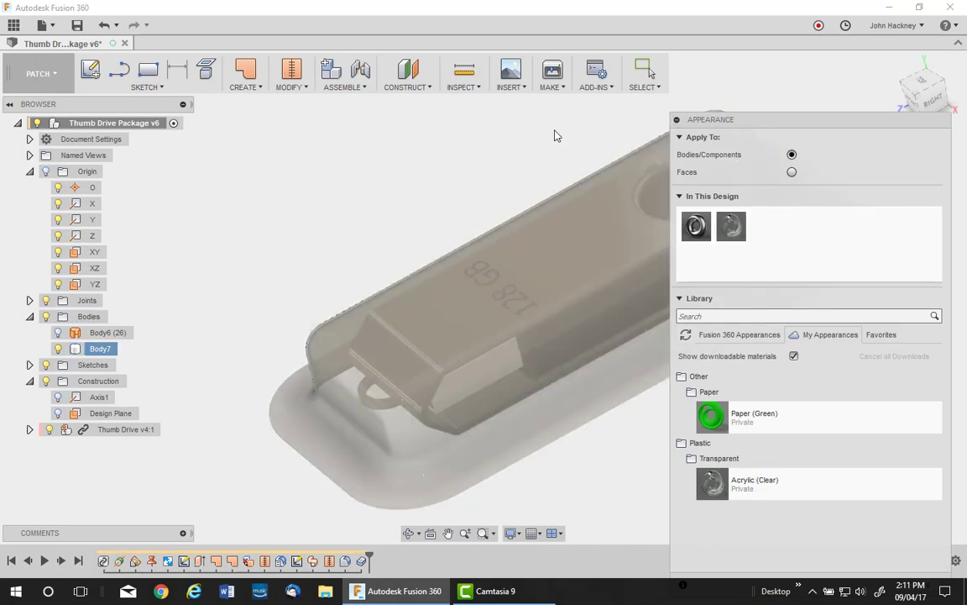
key(Escape)
mouse_move(453, 190)
shift+middle_down()
mouse_move(410, 188)
mouse_move(442, 188)
shift+middle_up()
shift+middle_drag(690, 360, 732, 521)
shift+middle_drag(724, 299, 739, 401)
key(Escape)
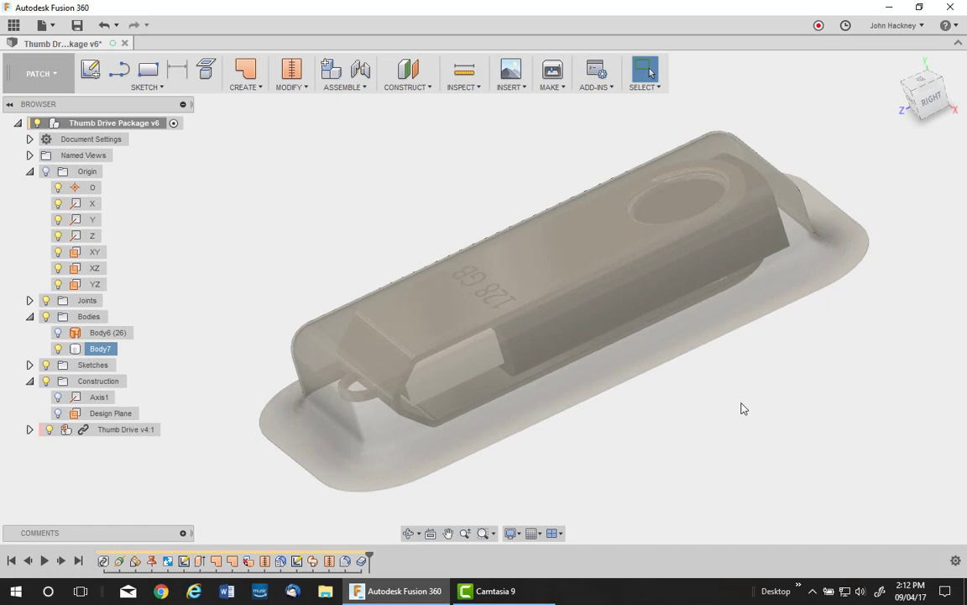
middle_drag(748, 385, 784, 348)
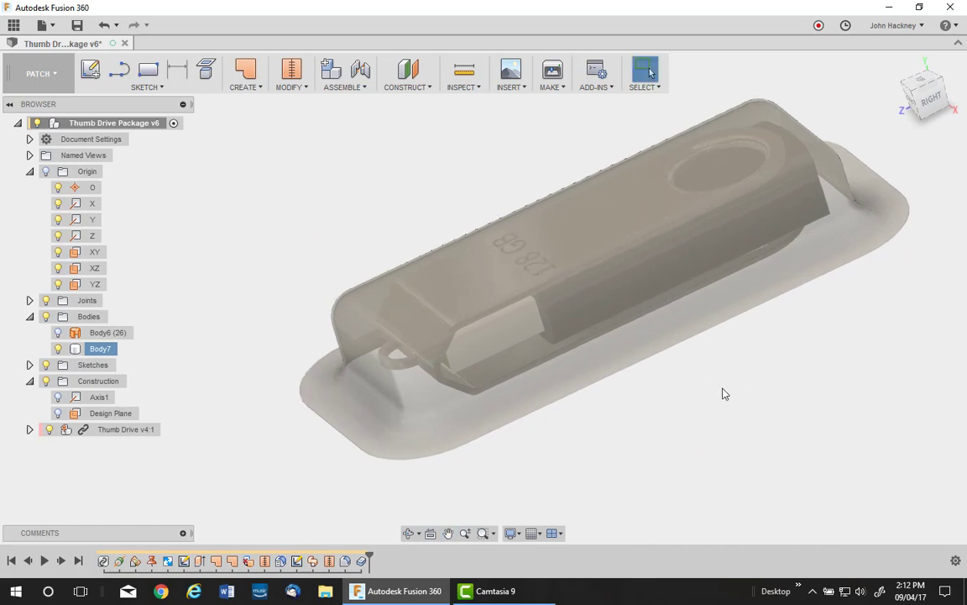